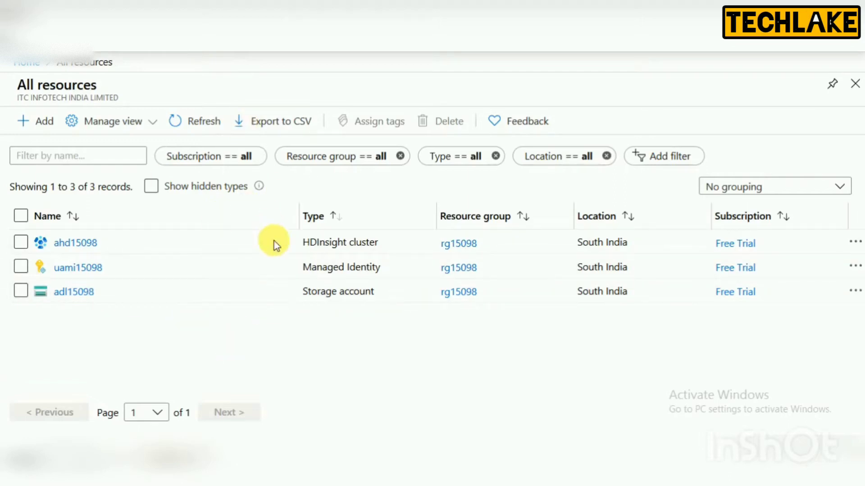
Search the marketplace for "databr", pick Azure Databricks and start creating the service.
click(27, 63)
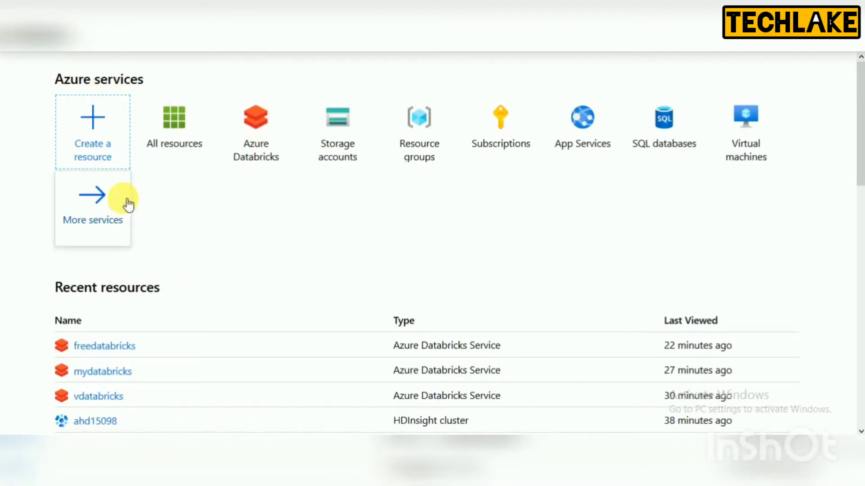
click(106, 135)
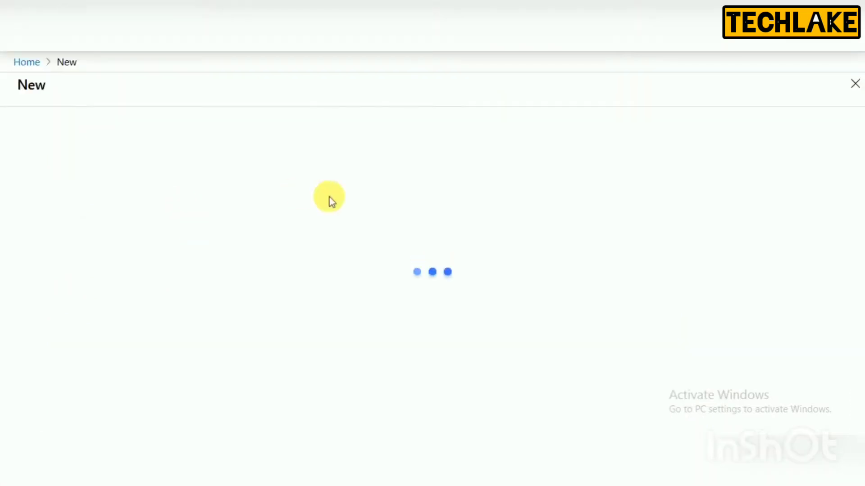
click(75, 120)
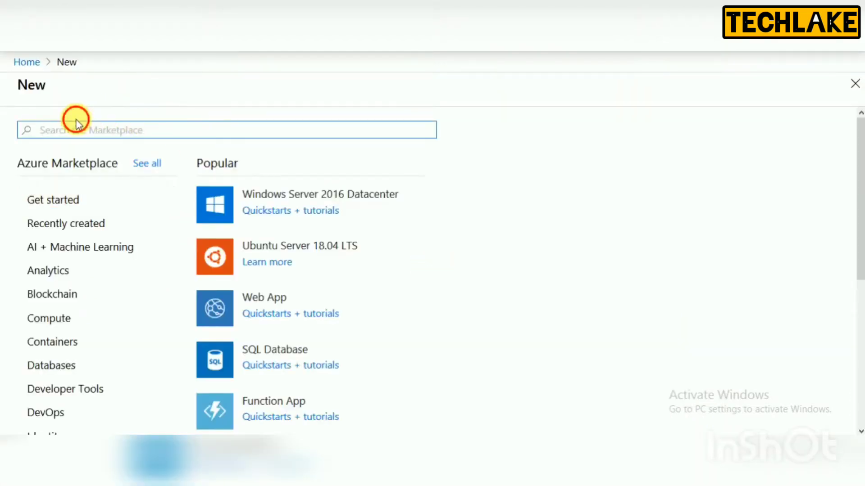
click(81, 134)
text(data)
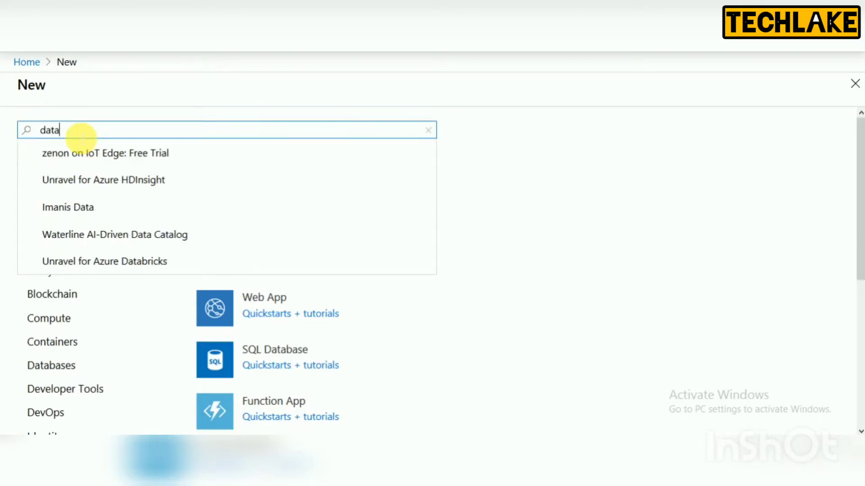
text(br)
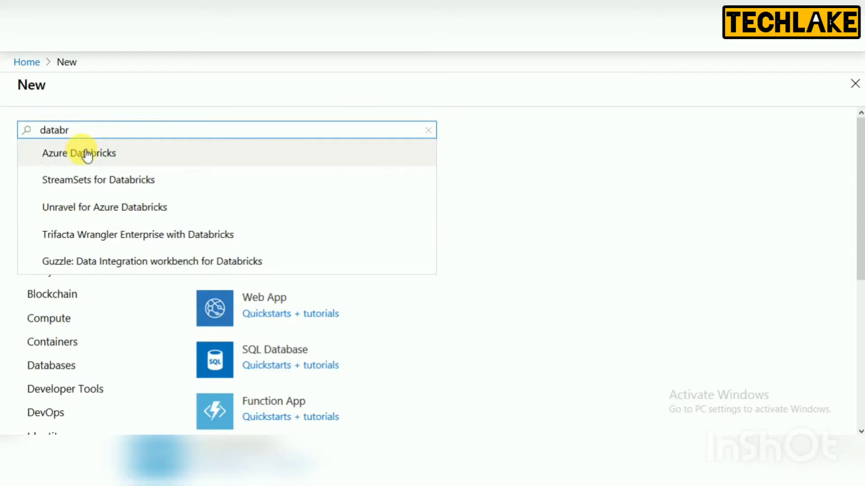
click(85, 153)
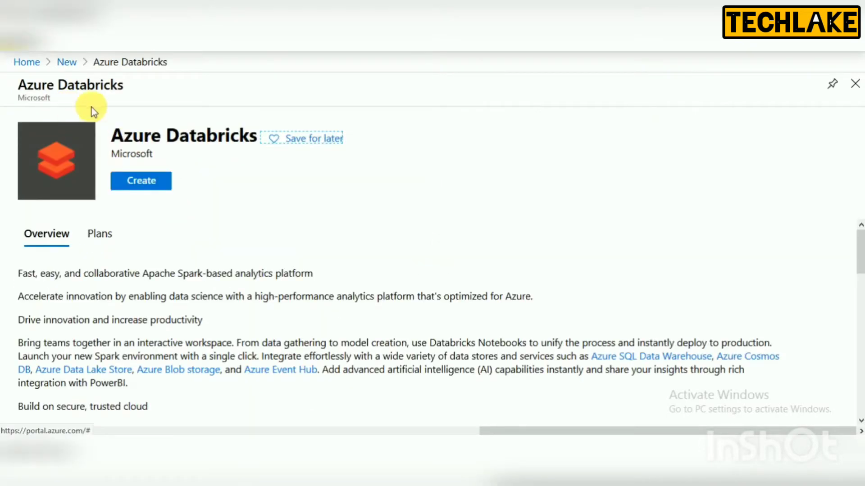
click(144, 184)
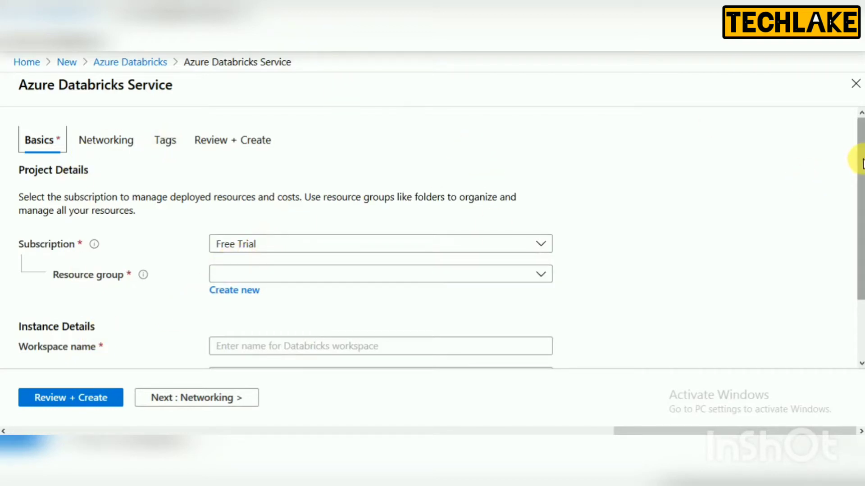
Look over the pricing tier options and assign the existing resource group myrg to the Databricks workspace.
scroll(861, 163, down, 3)
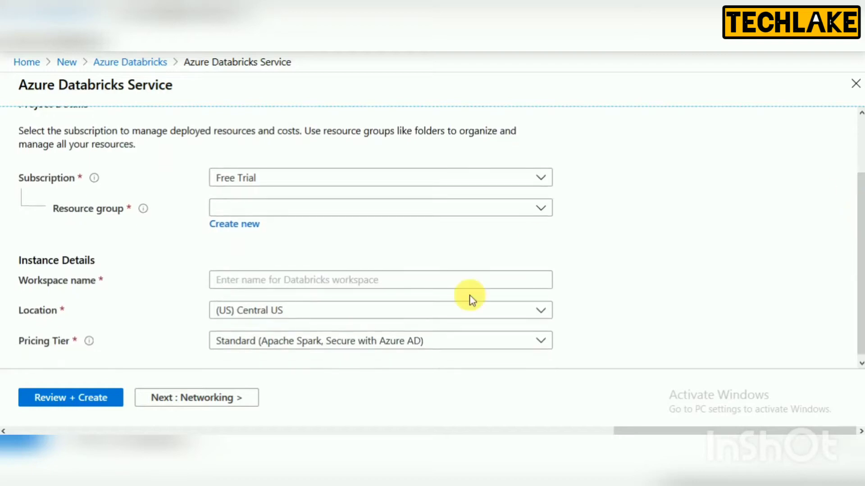
click(375, 345)
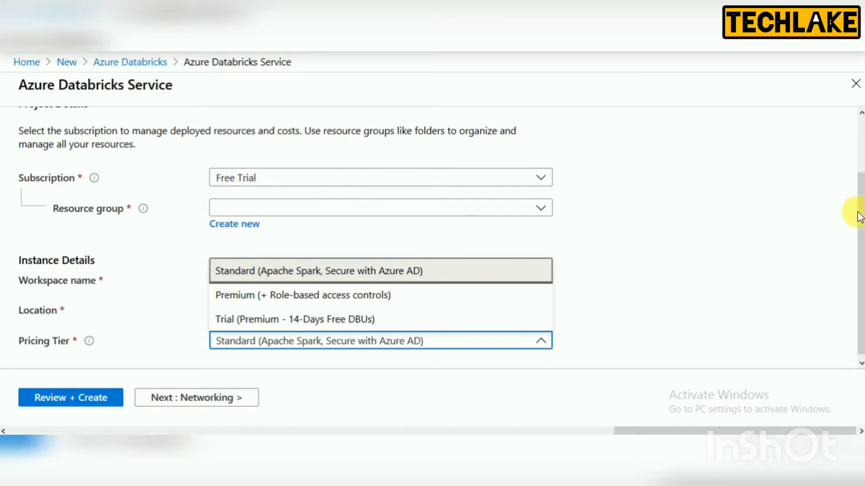
drag(860, 209, 858, 241)
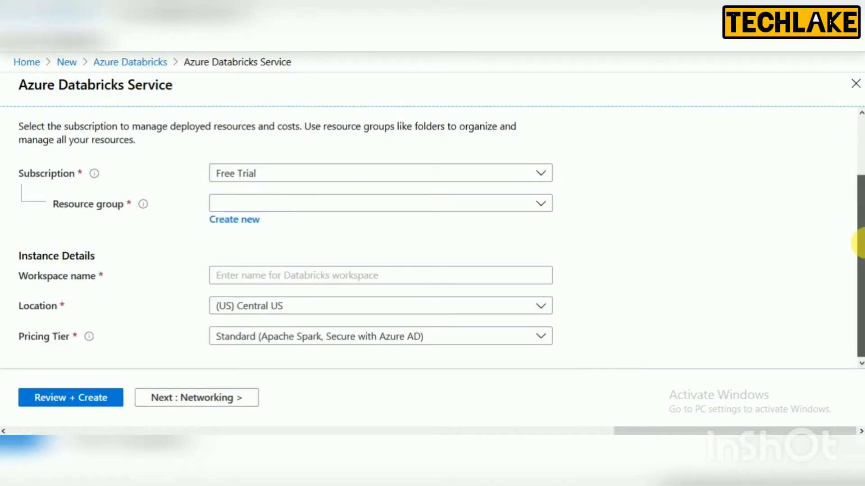
click(243, 202)
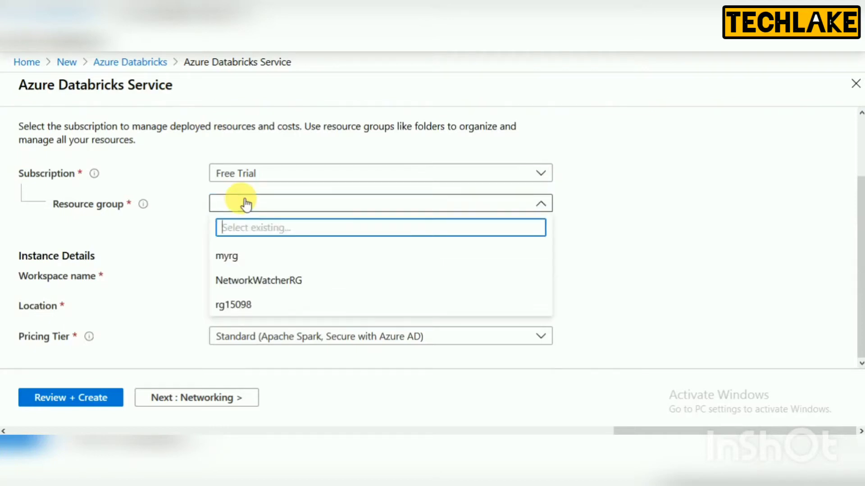
click(263, 260)
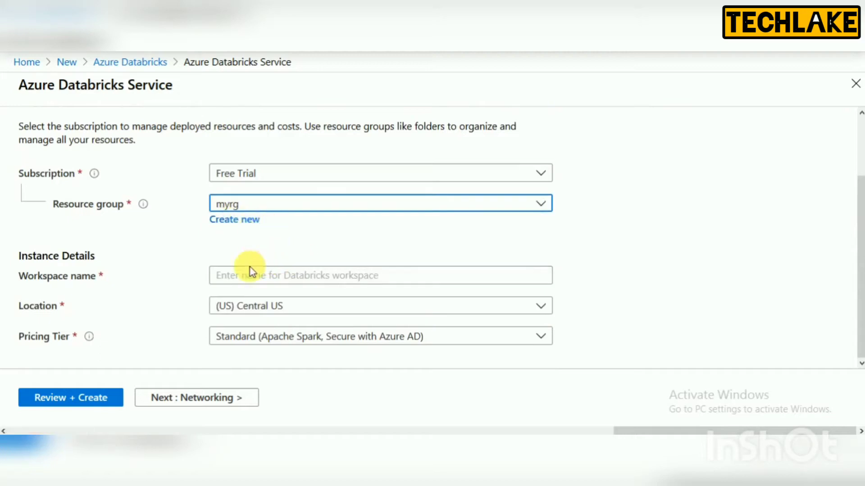
Name the Databricks workspace mydatabricks.
click(251, 281)
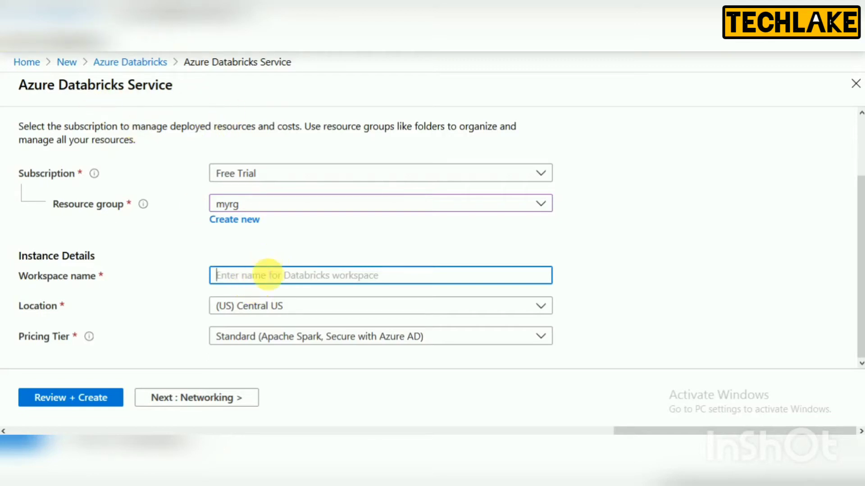
text(mya)
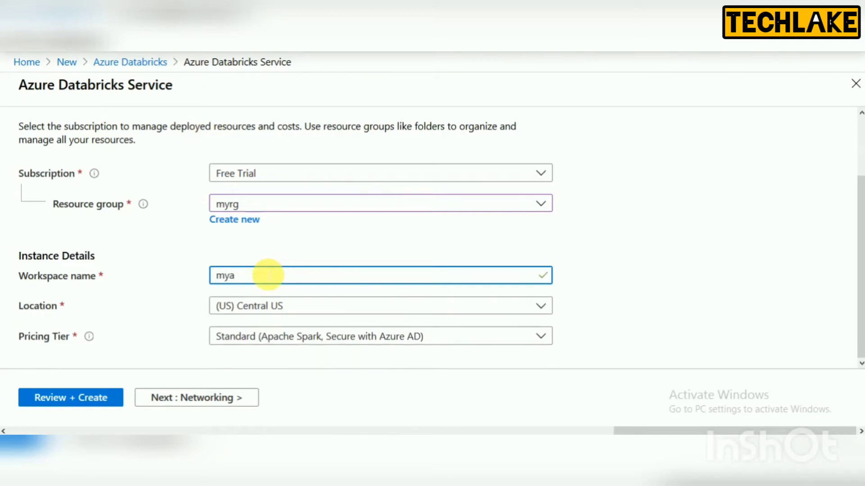
text(dt)
key(BackSpace)
text(atabri)
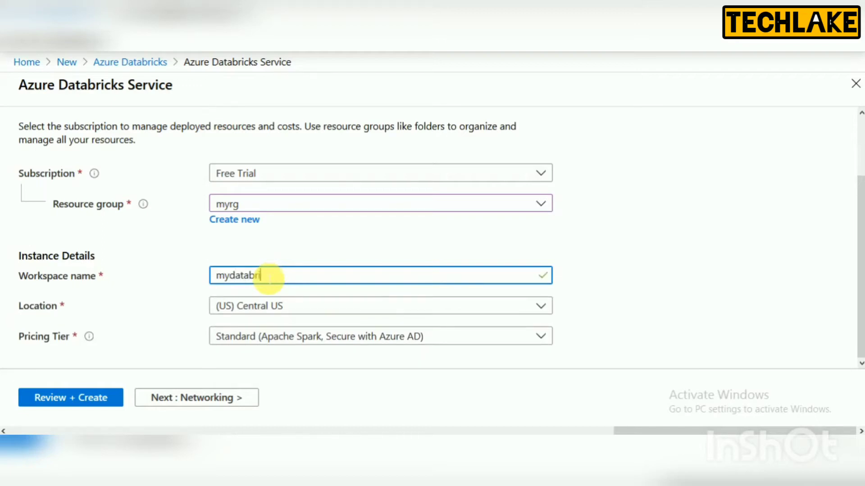
text(cks)
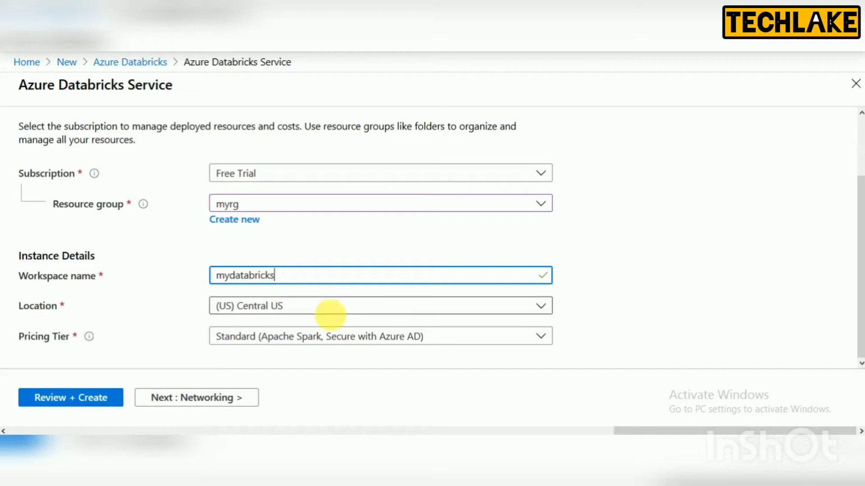
Set the workspace location to (US) East US 2.
click(861, 241)
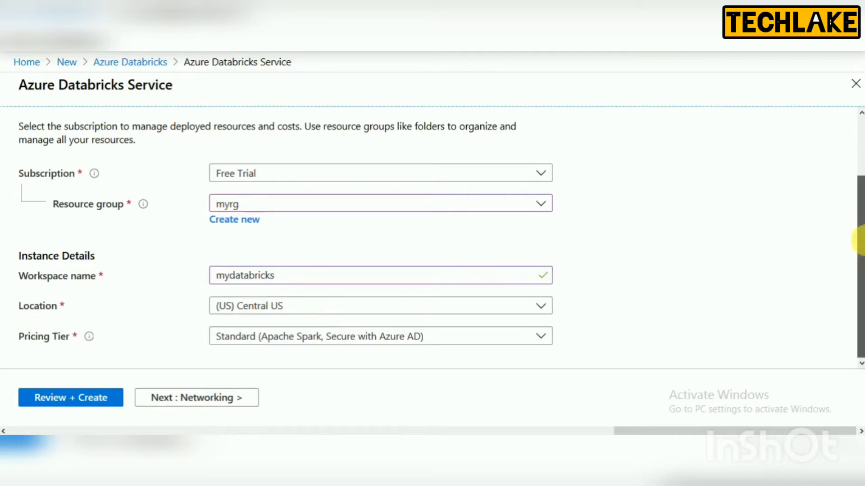
click(539, 312)
click(547, 169)
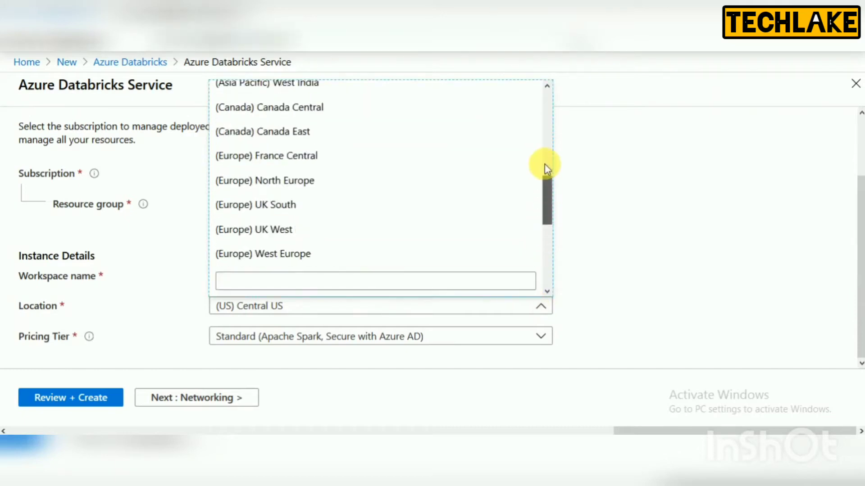
drag(546, 169, 550, 247)
click(249, 153)
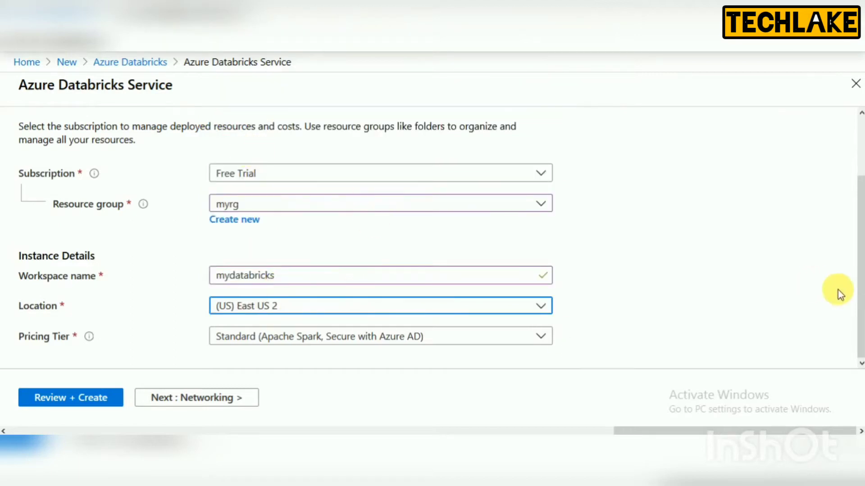
Set the pricing tier to Trial (Premium - 14-Days Free DBUs).
click(859, 284)
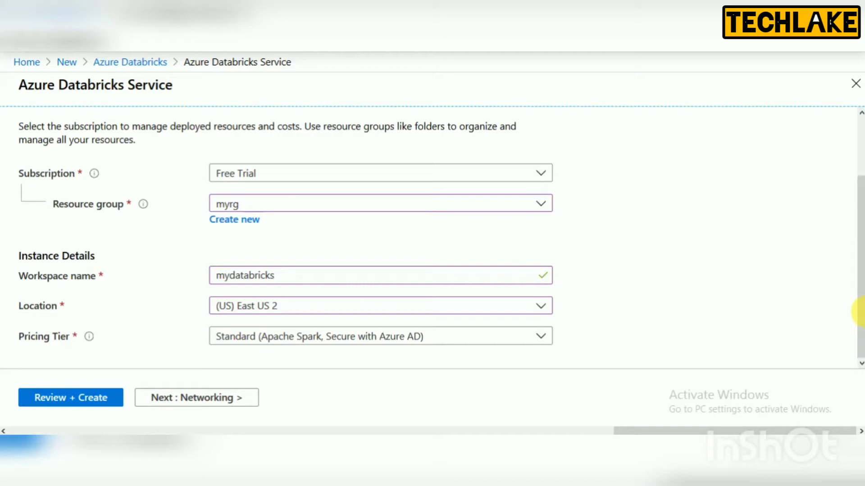
click(416, 342)
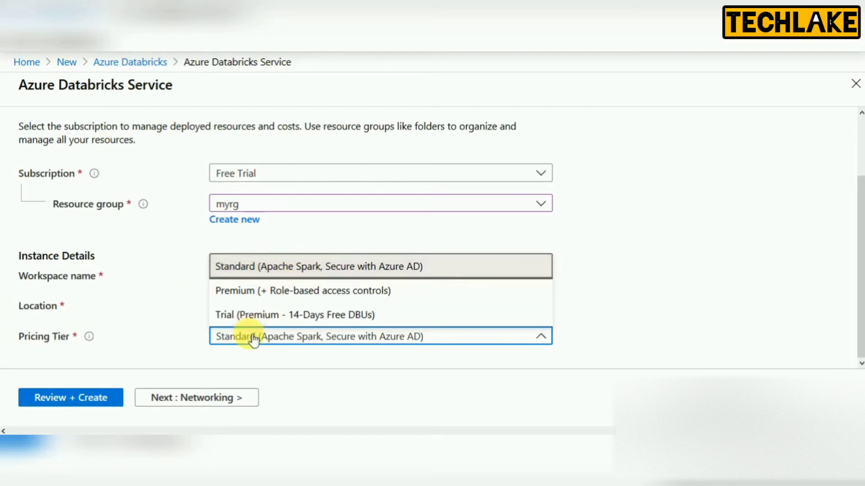
click(270, 316)
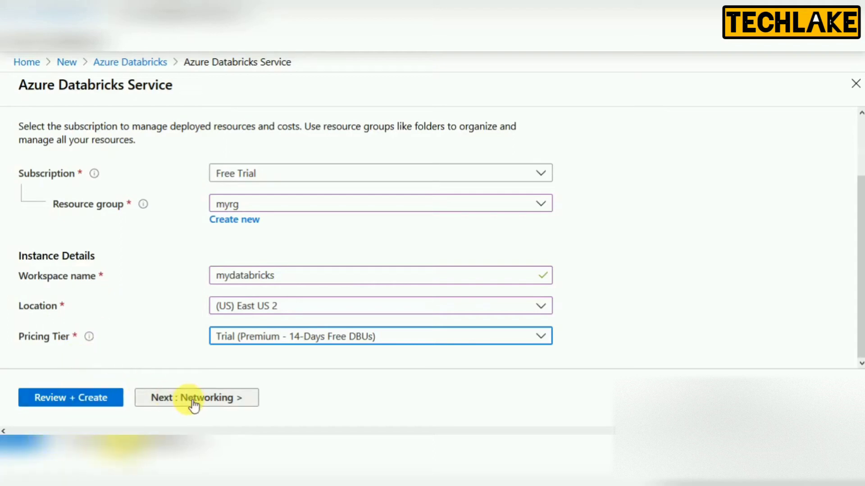
Review the workspace summary and networking settings, and create the Databricks workspace.
click(98, 398)
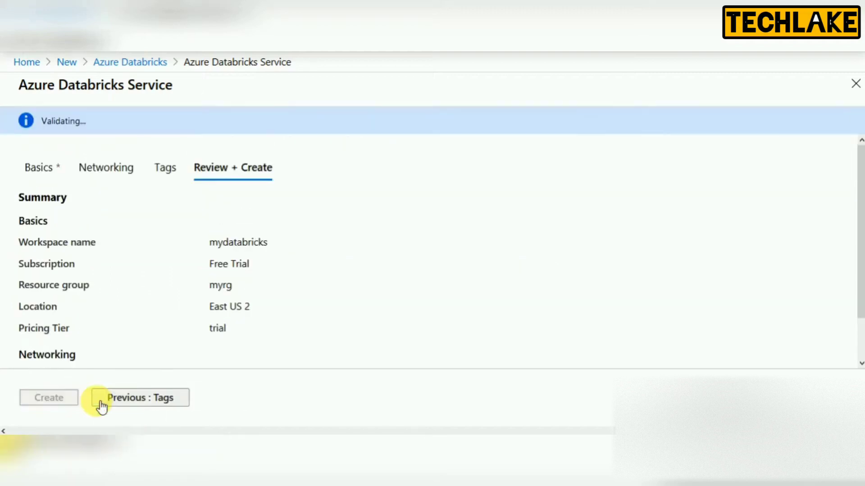
click(110, 178)
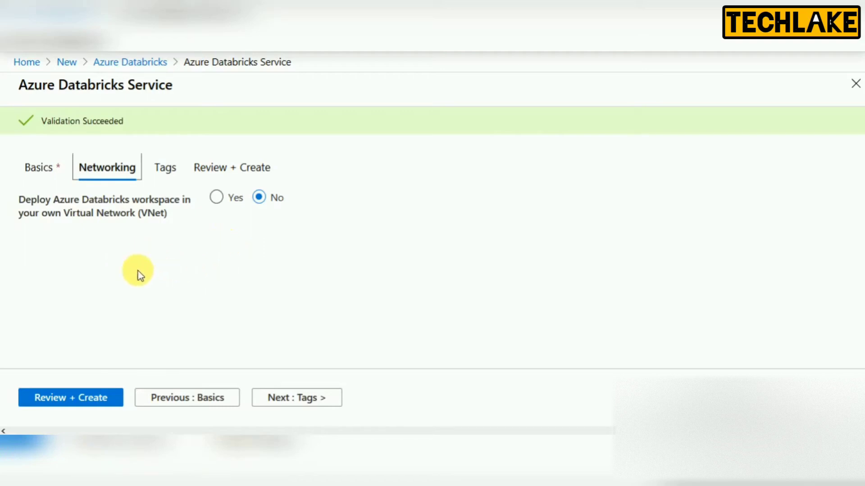
click(75, 401)
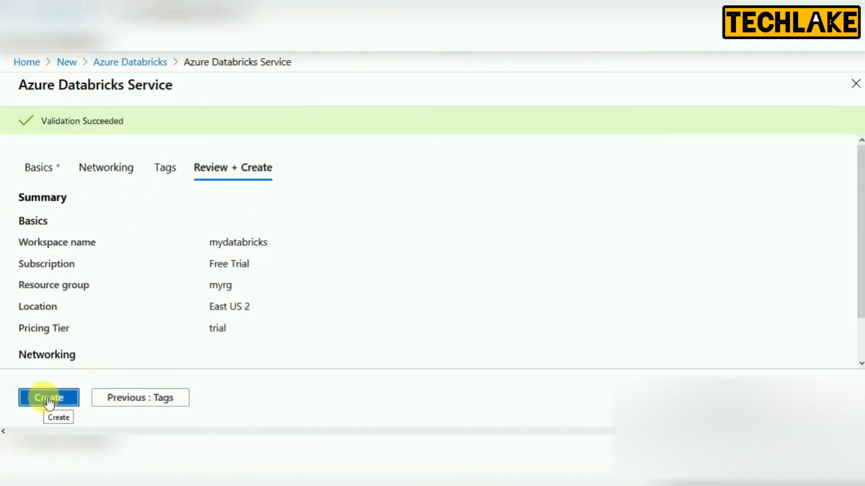
click(49, 401)
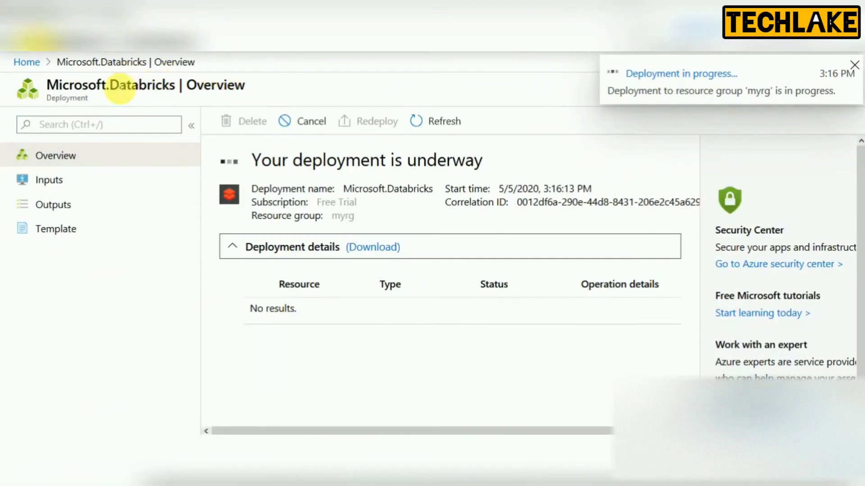
Go to the list of all resources and refresh it until the mydatabricks workspace is listed.
click(24, 62)
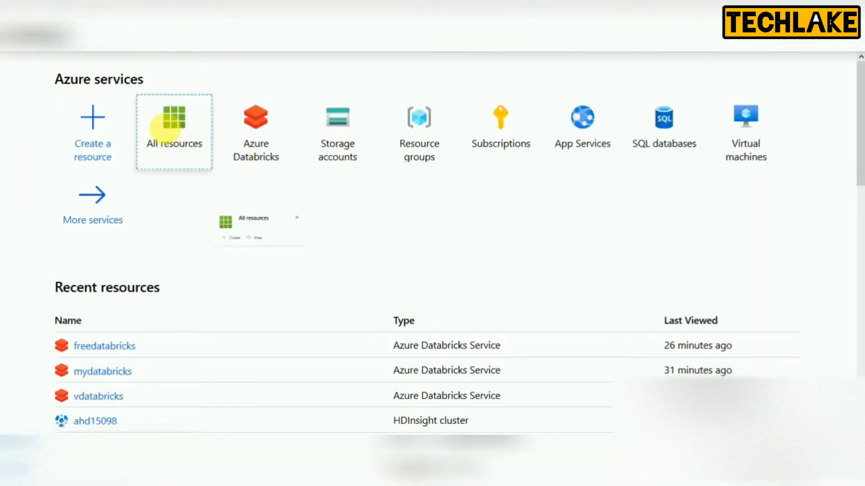
click(160, 164)
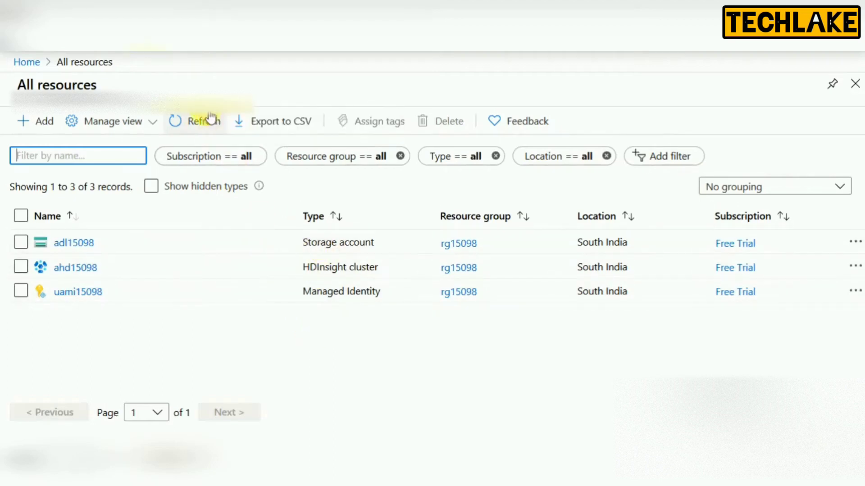
click(205, 126)
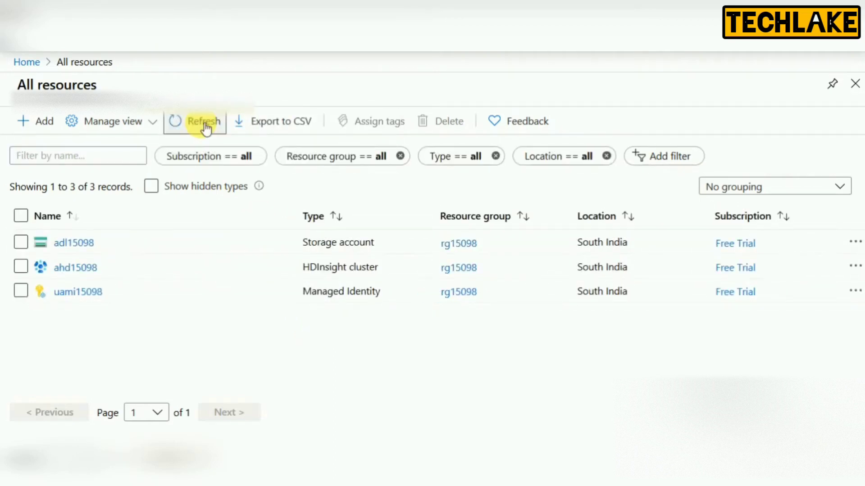
click(206, 129)
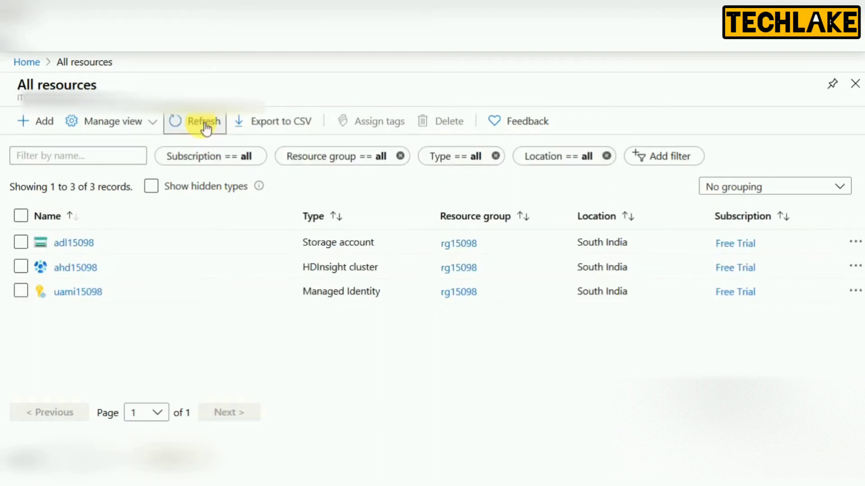
click(205, 127)
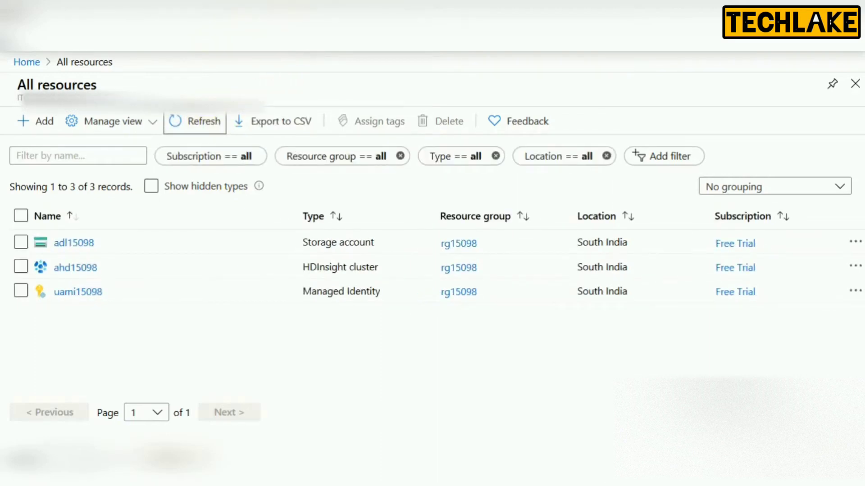
click(186, 128)
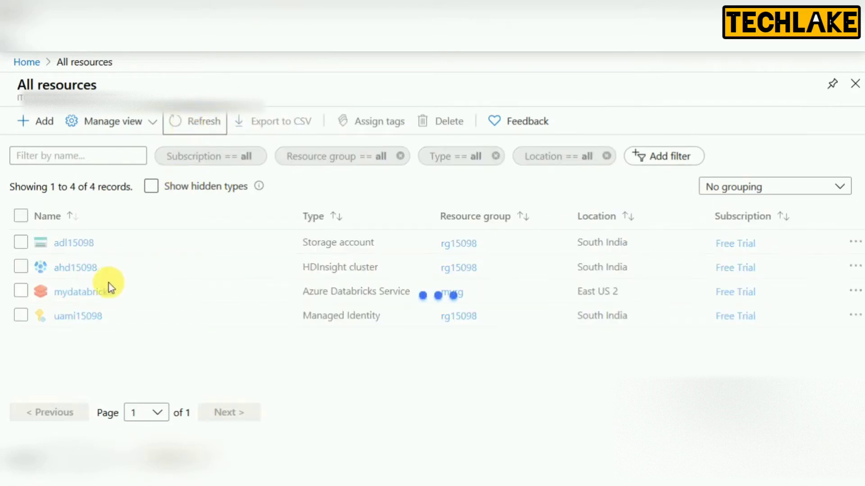
Check the overview of the mydatabricks workspace, including its deployment status, and return to all resources.
click(89, 295)
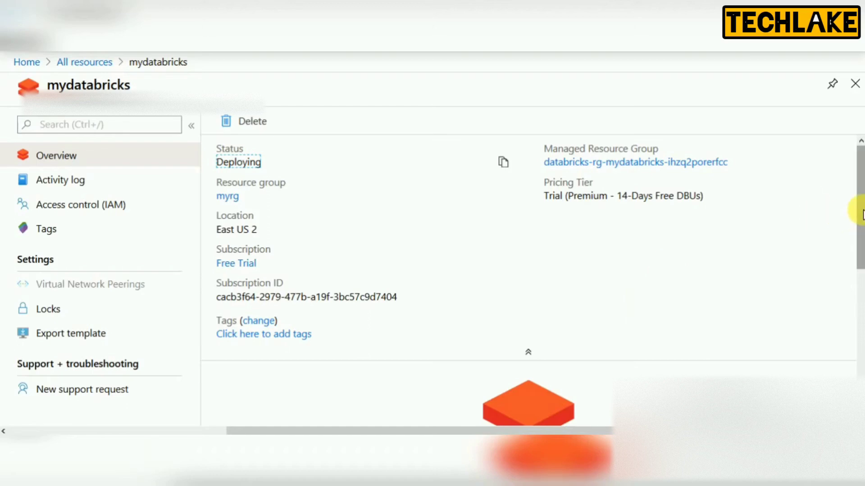
drag(858, 208, 859, 300)
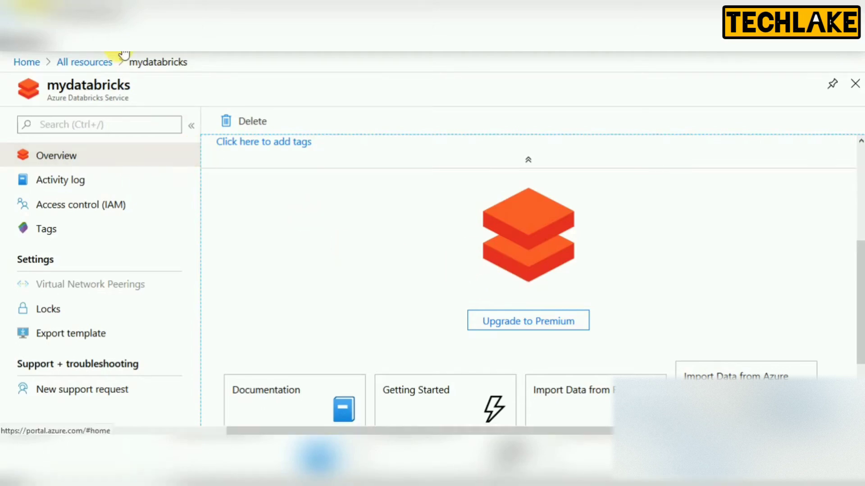
click(112, 62)
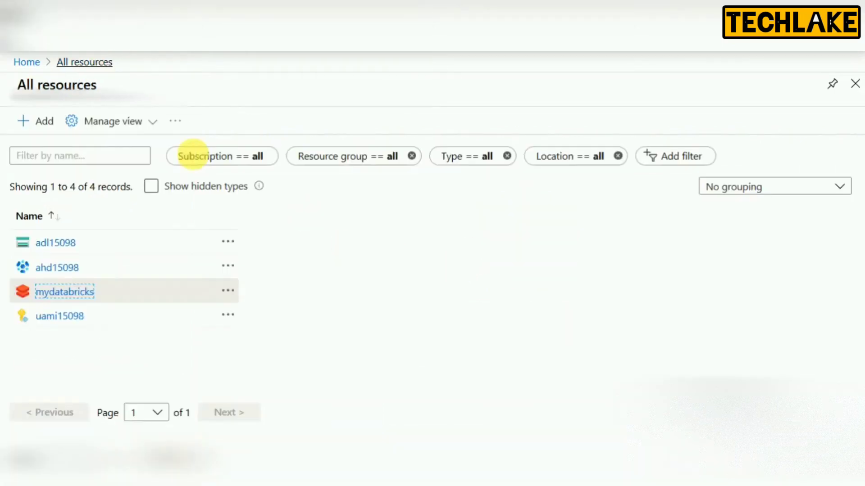
Refresh the list of all resources until the Databricks dbstorage storage account is listed.
click(204, 121)
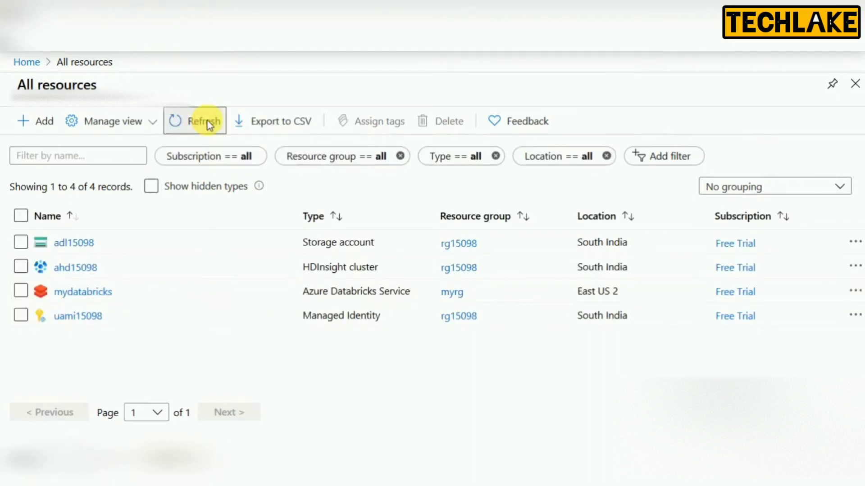
click(207, 120)
click(207, 121)
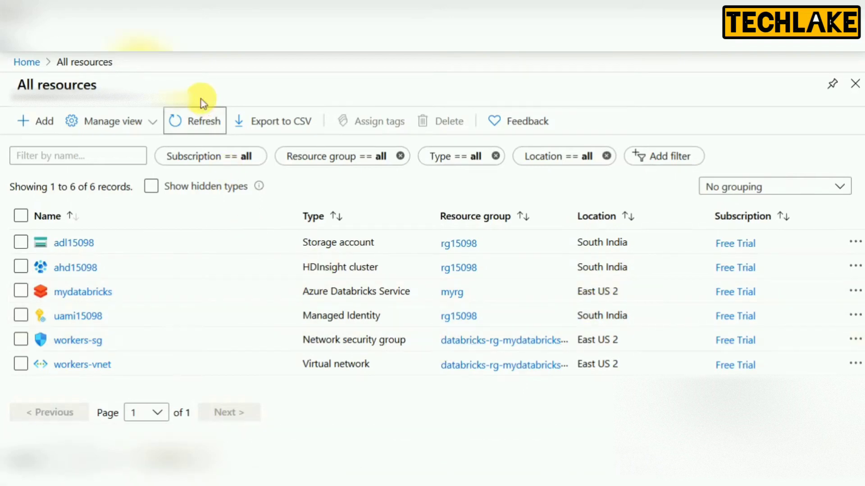
click(193, 120)
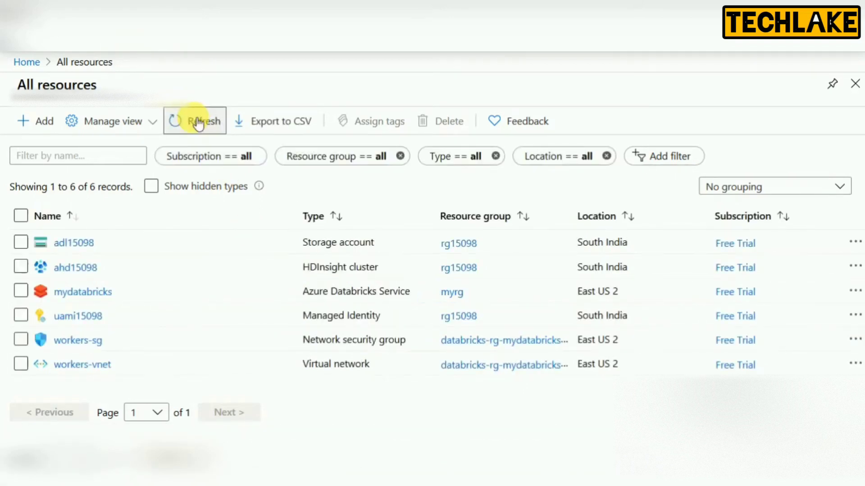
click(197, 123)
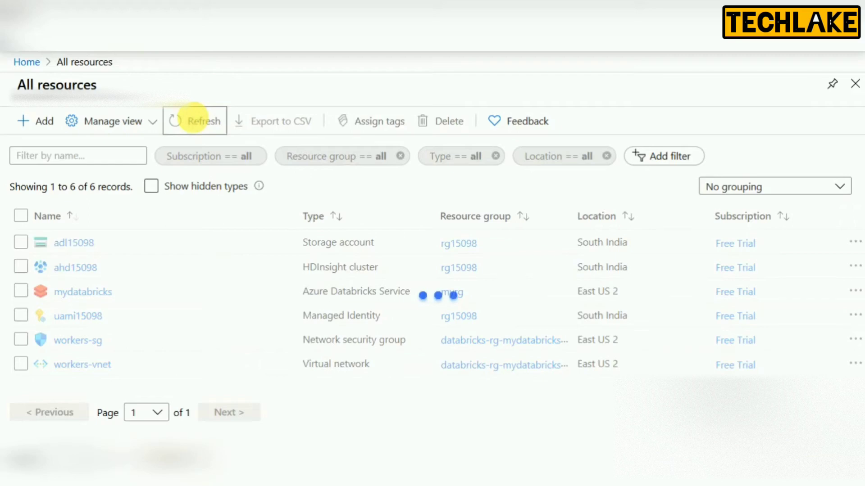
click(197, 123)
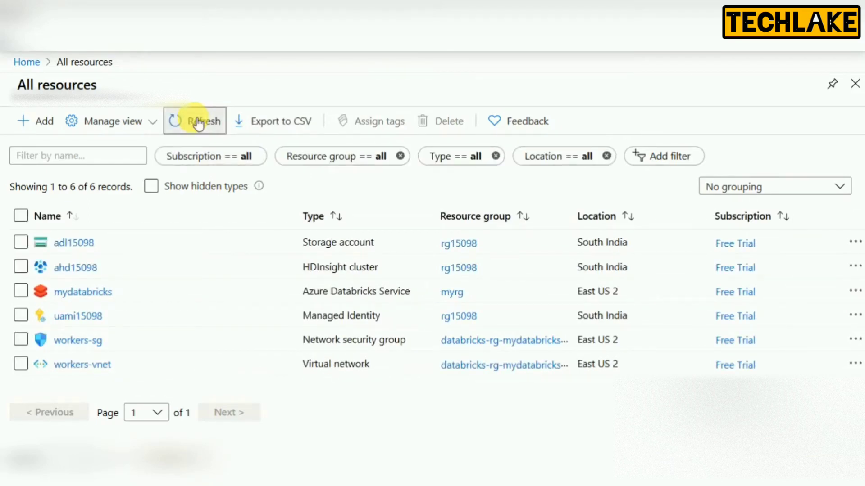
click(197, 122)
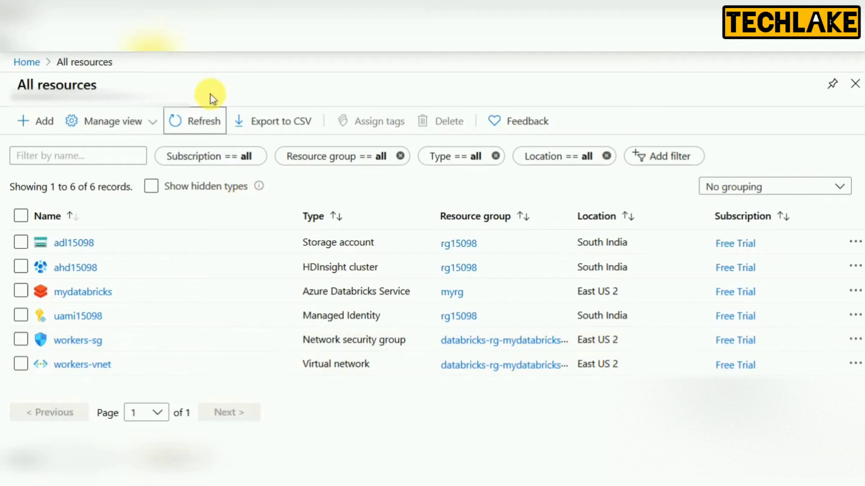
click(197, 128)
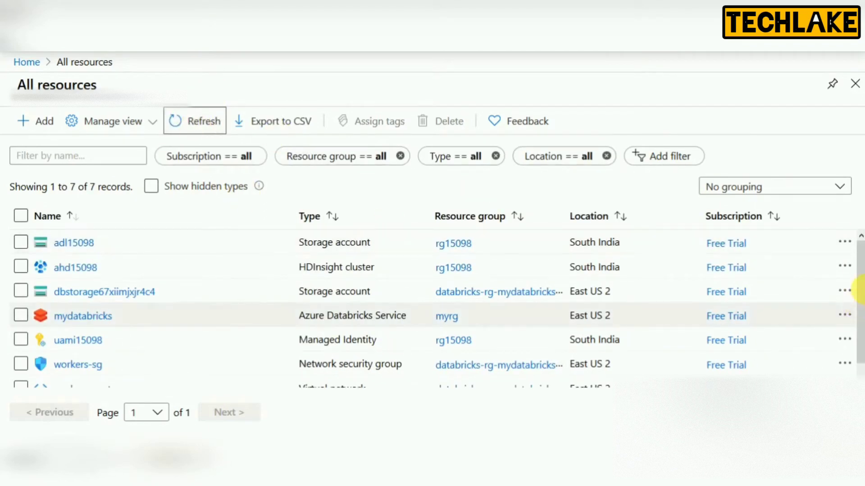
Open the dbstorage67xiimjxjr4c4 storage account, dismiss the deployment notification, and show the account's containers.
drag(857, 304, 858, 354)
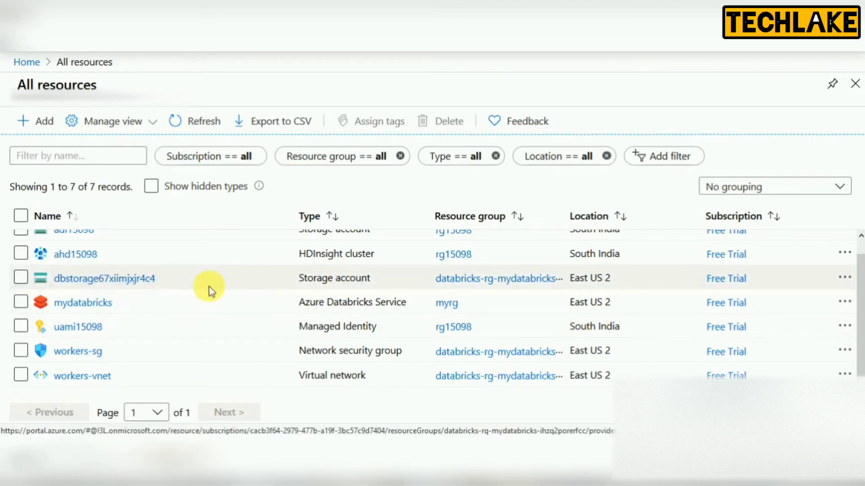
click(141, 278)
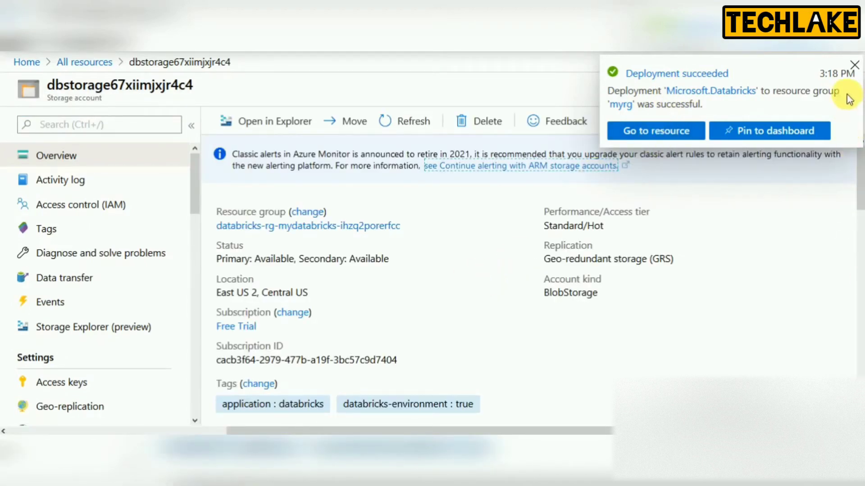
click(854, 66)
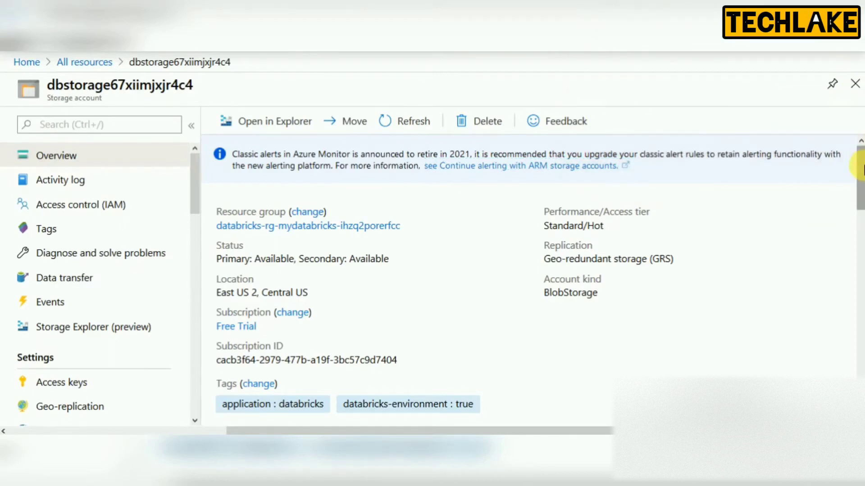
drag(860, 165, 858, 250)
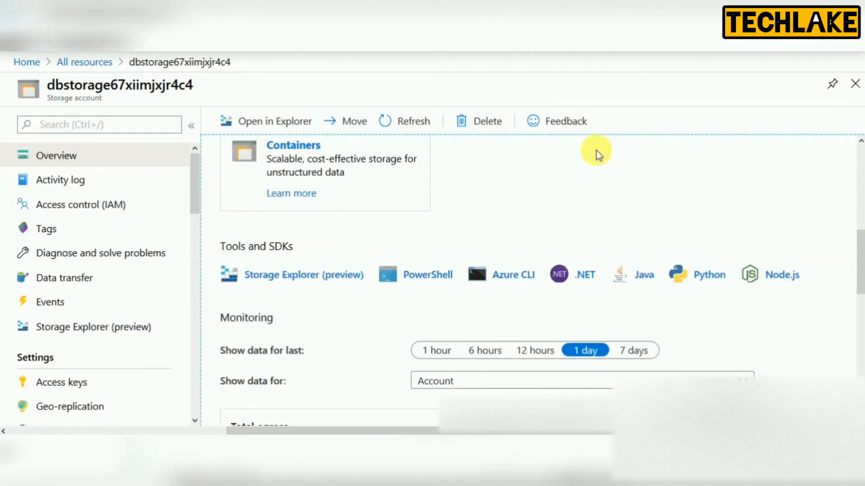
click(312, 145)
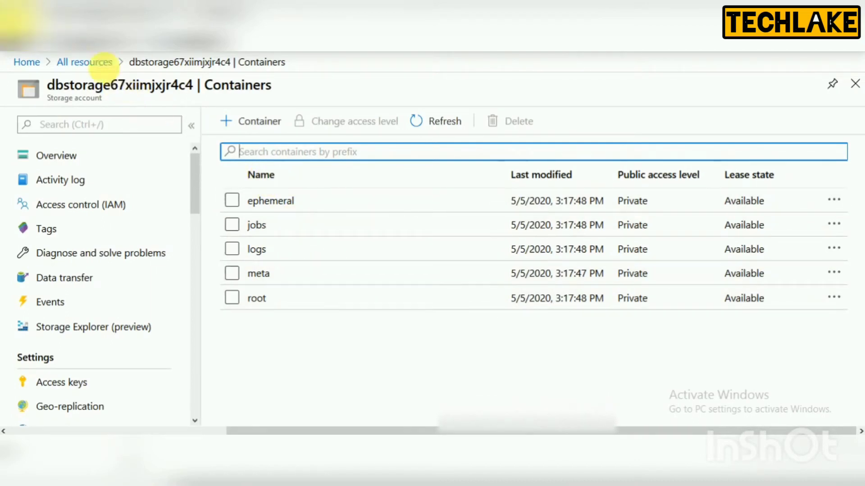
Try to view the contents of the logs and jobs containers, and return to all resources.
click(268, 255)
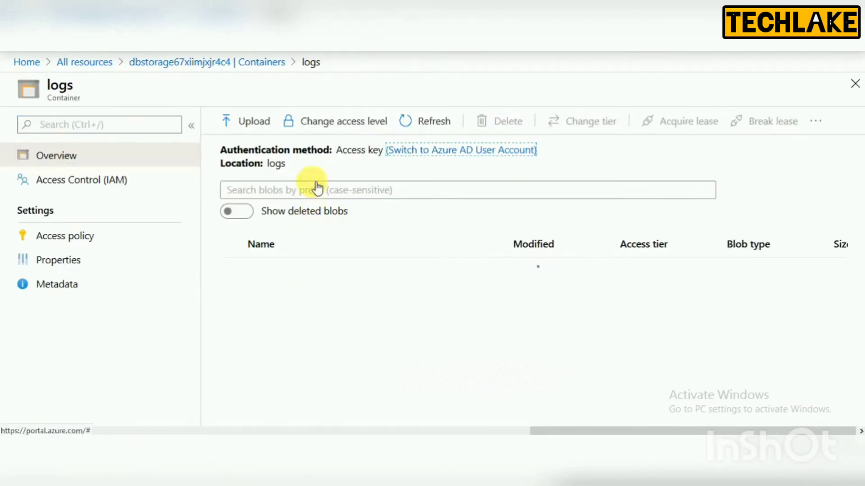
click(265, 64)
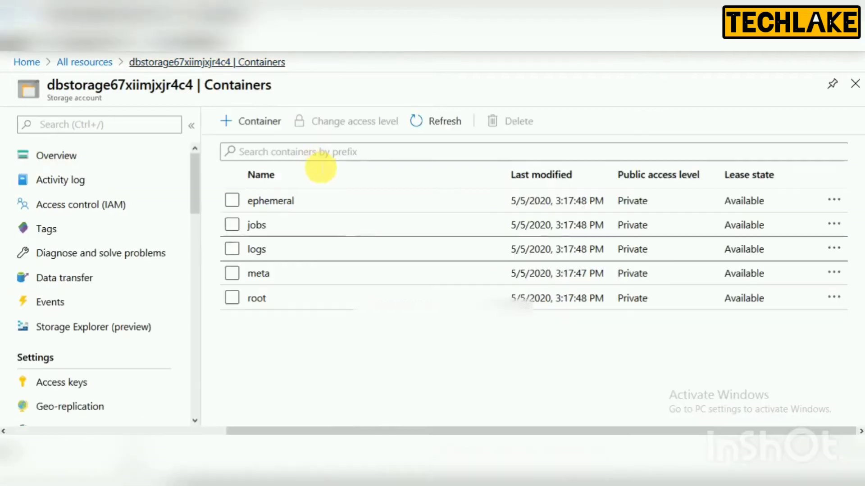
click(280, 224)
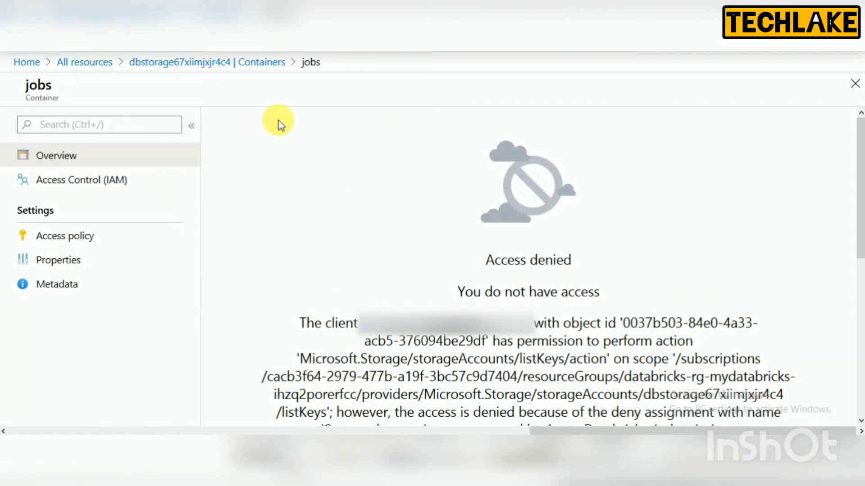
click(229, 63)
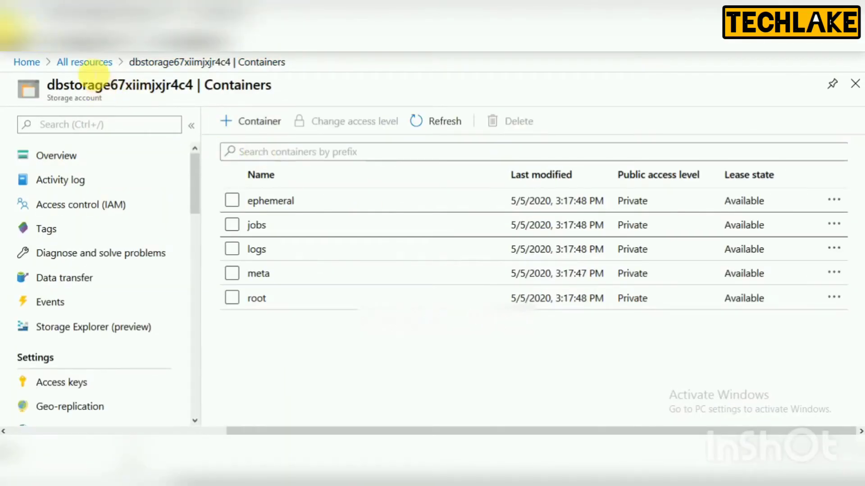
click(87, 63)
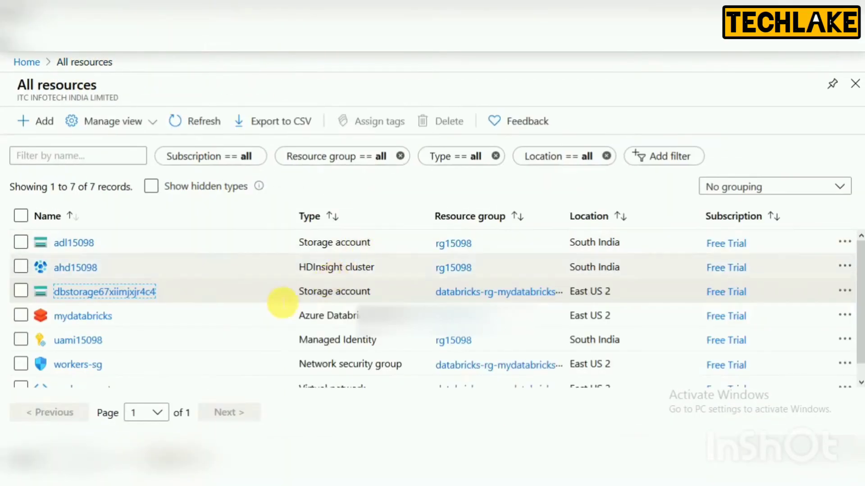
Refresh the list of all resources and review the resources deployed for Databricks.
click(212, 122)
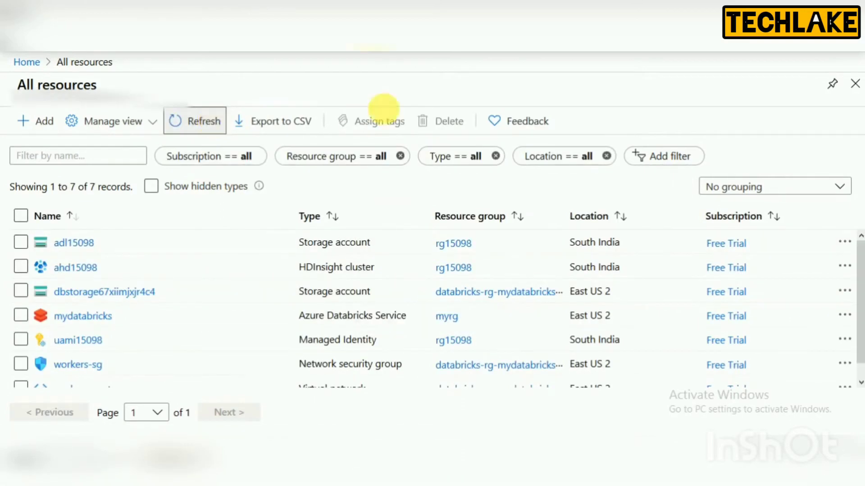
scroll(861, 325, down, 1)
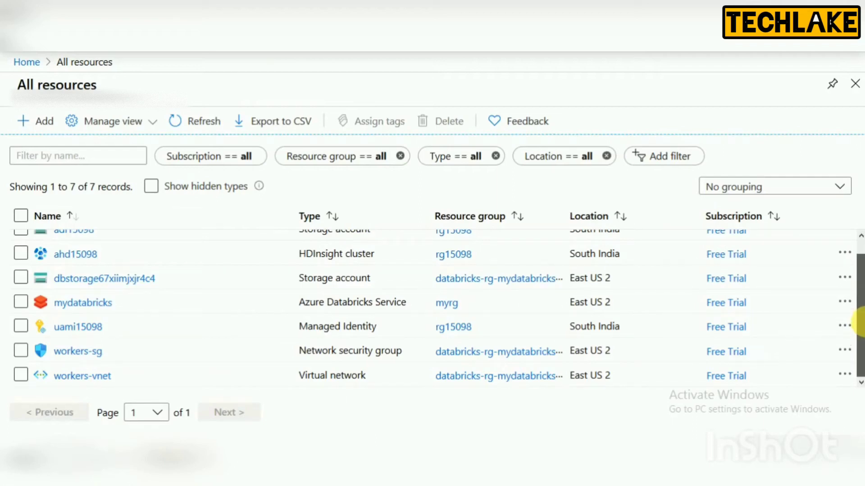
scroll(858, 305, up, 1)
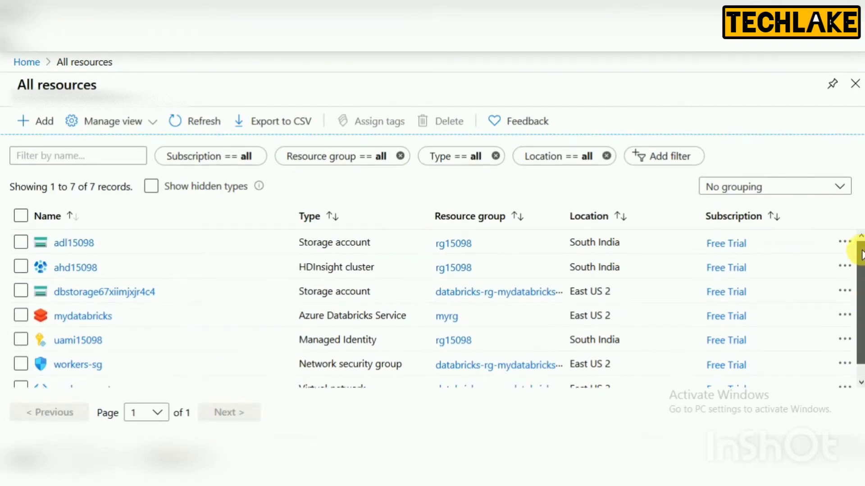
scroll(858, 327, down, 1)
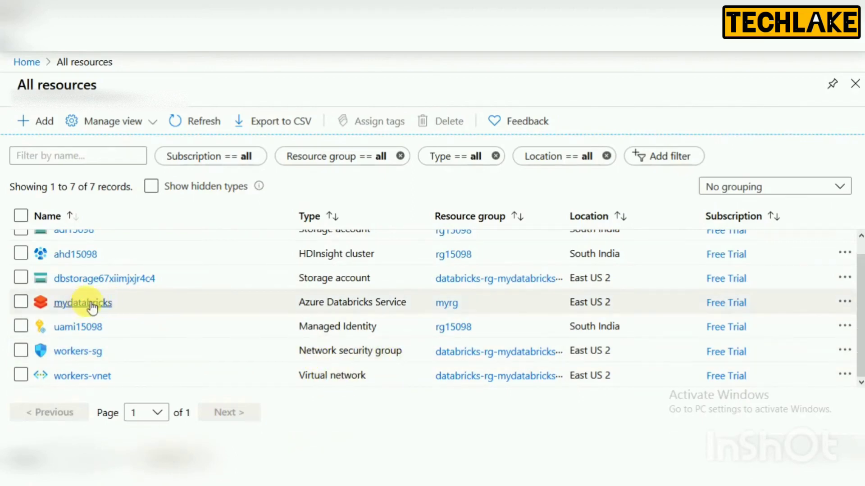
Open the mydatabricks resource and launch its Databricks workspace.
click(88, 304)
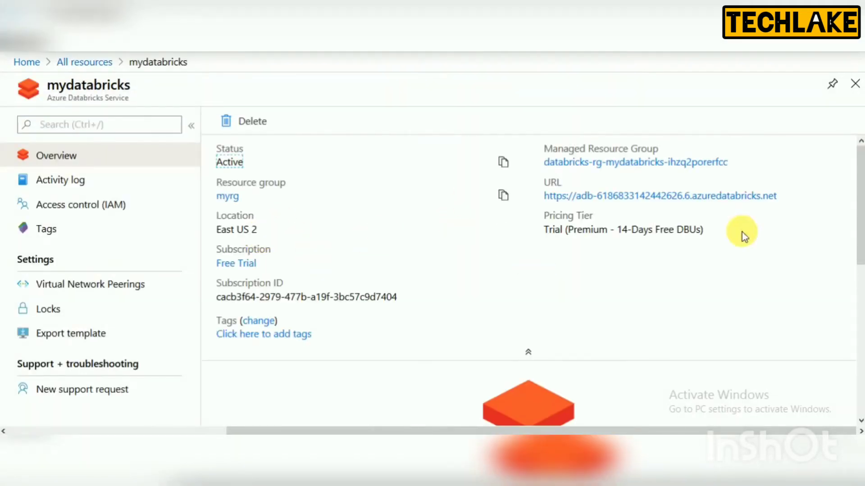
drag(859, 164, 860, 269)
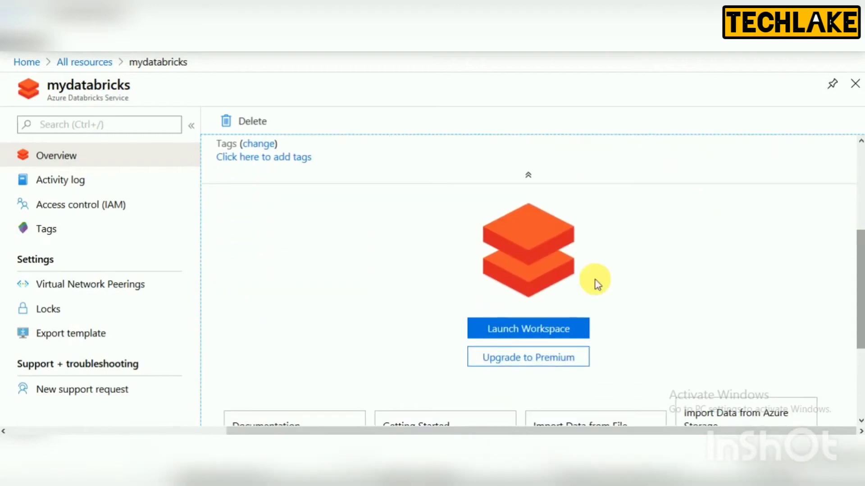
click(533, 332)
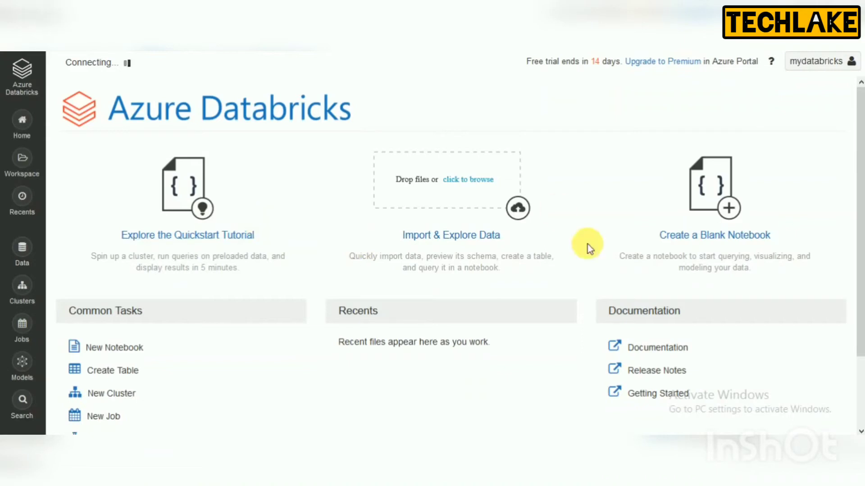
Look over the Azure Databricks start page, the user's home folder, the workspace folders and the data section.
drag(859, 167, 858, 184)
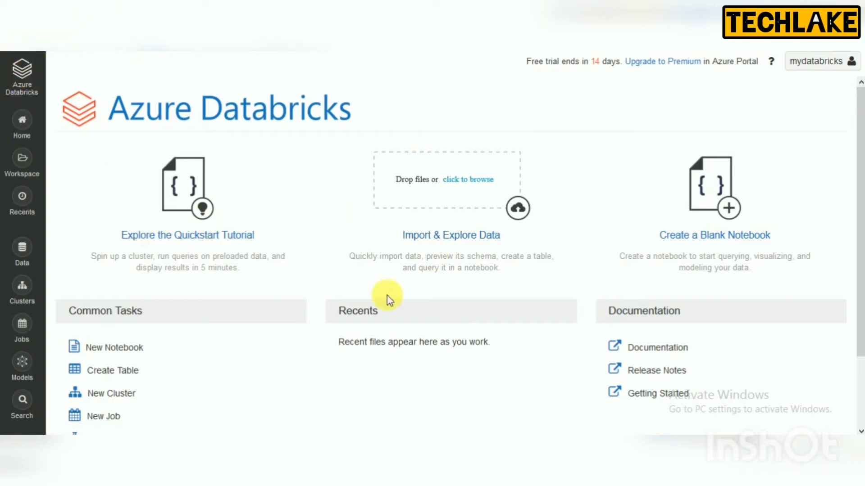
click(34, 126)
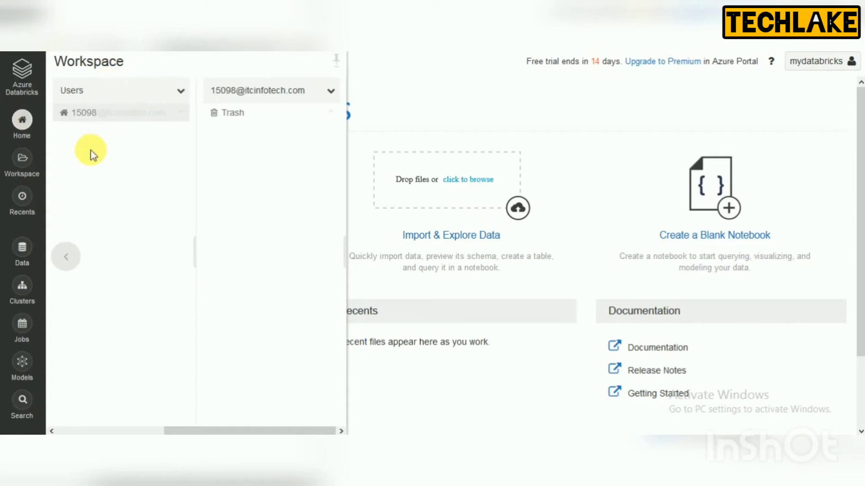
click(67, 259)
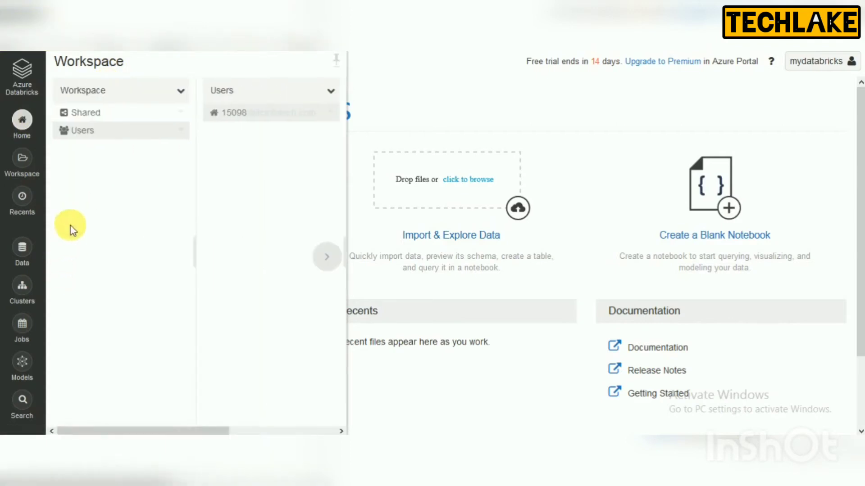
click(26, 161)
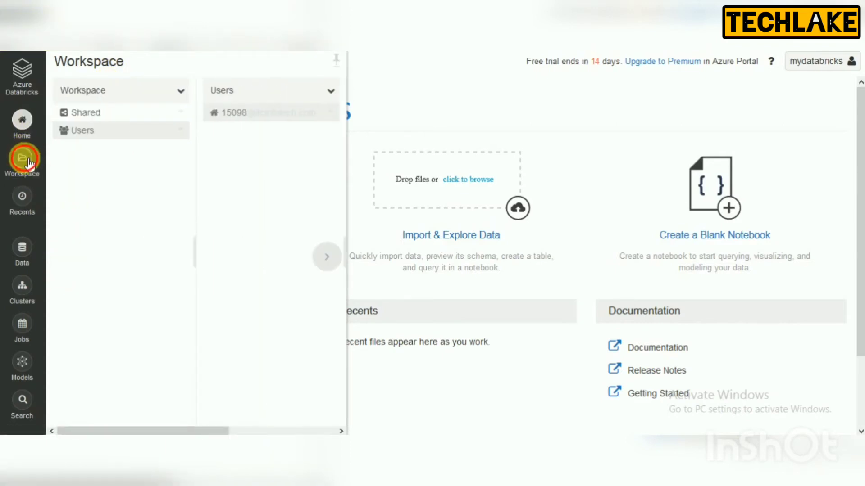
click(119, 90)
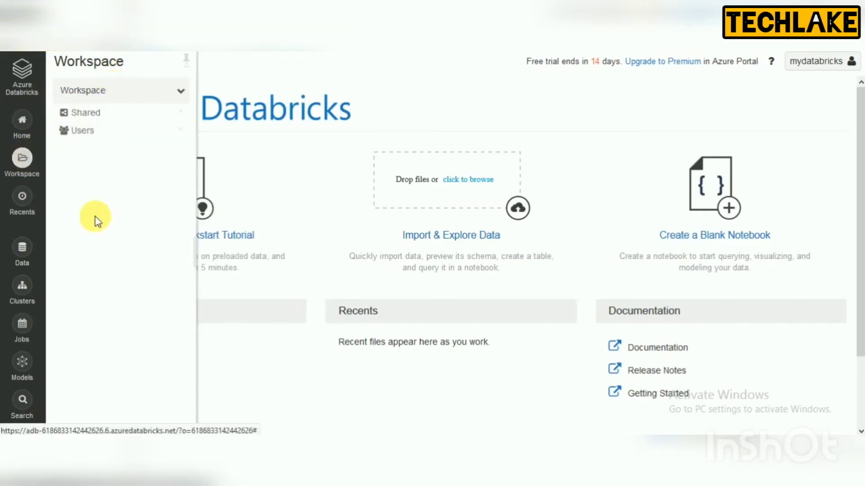
click(27, 249)
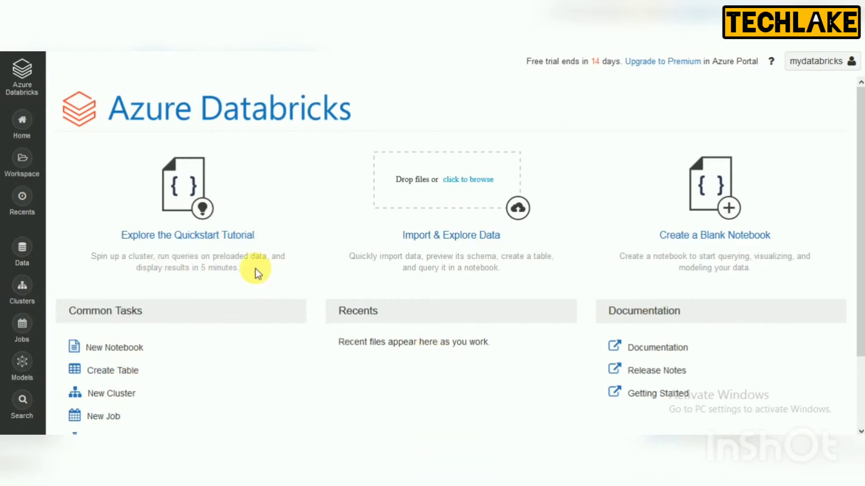
Start a new table from imported data and upload emp.csv from the files/source folder on Local Disk (E:).
click(442, 246)
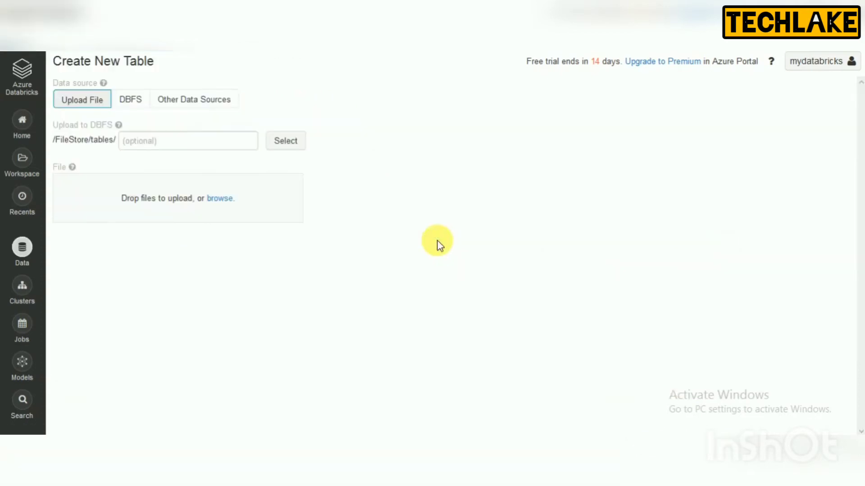
click(228, 201)
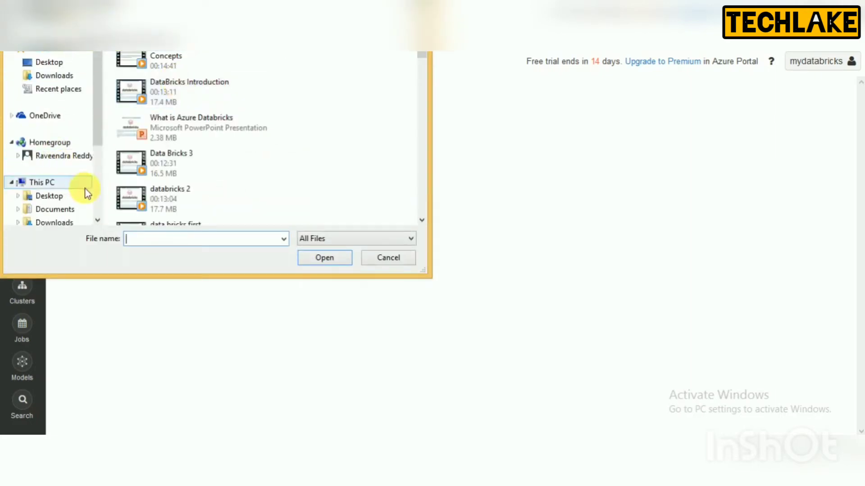
click(97, 194)
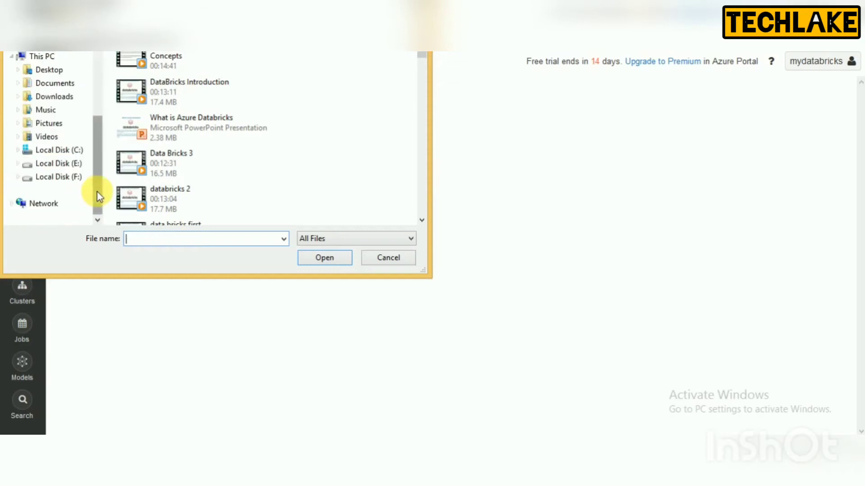
click(71, 168)
click(153, 171)
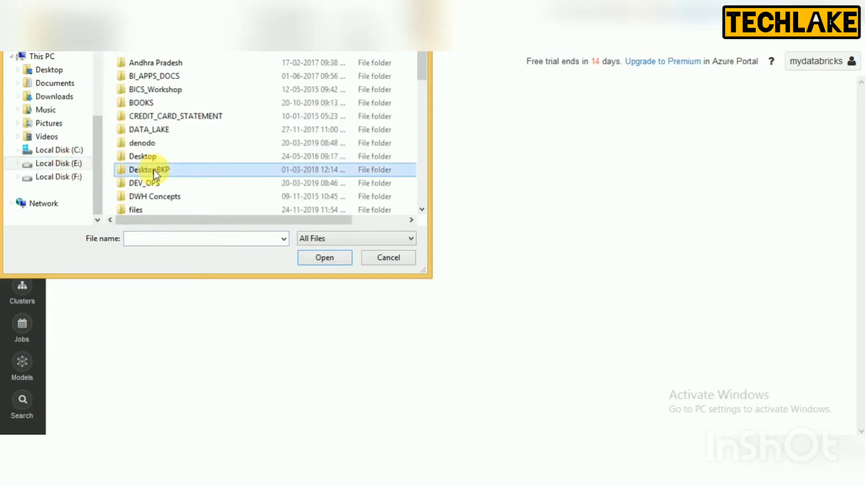
double_click(145, 207)
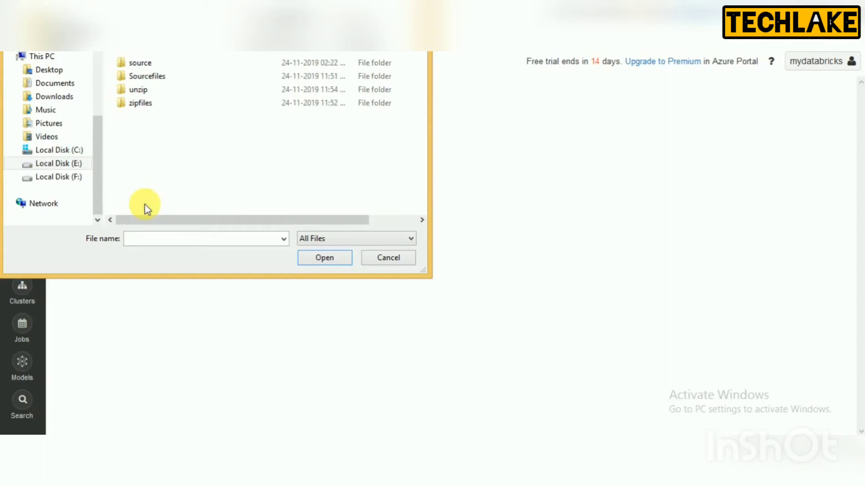
double_click(144, 64)
double_click(137, 77)
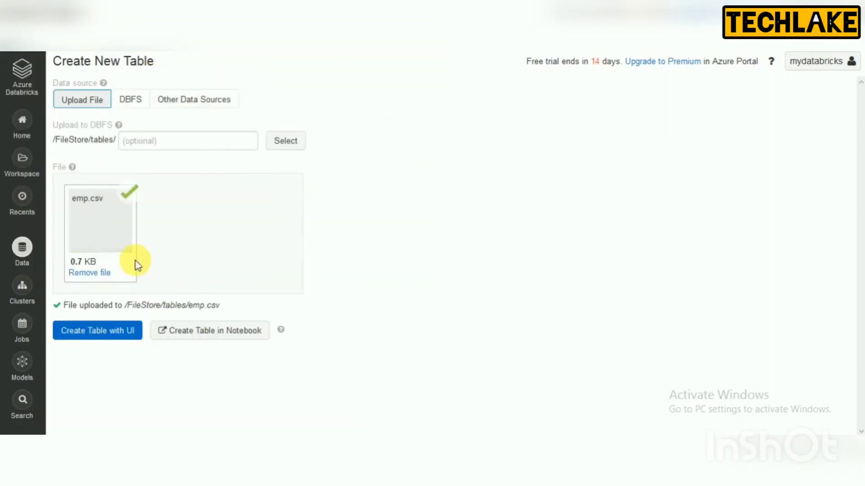
Check the cluster selection for creating the emp.csv table with the UI, and generate a table-creation notebook for the file instead.
click(104, 335)
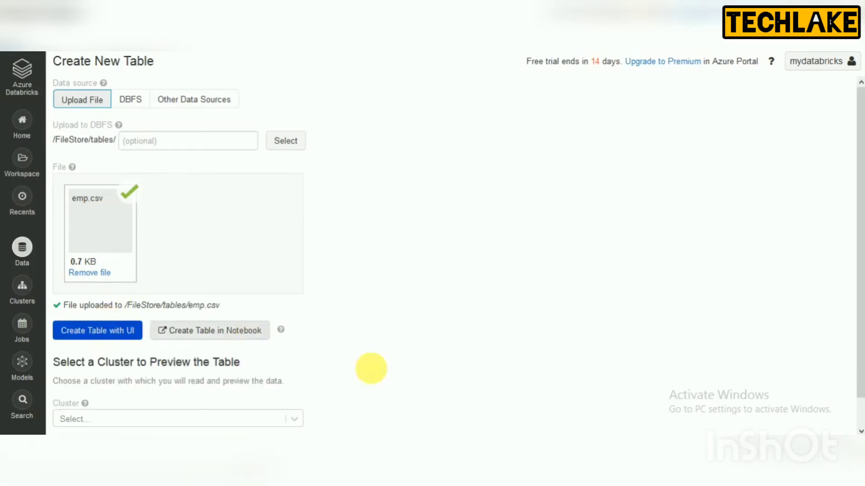
mouse_move(858, 192)
mouse_down()
mouse_move(858, 265)
mouse_move(857, 177)
mouse_up()
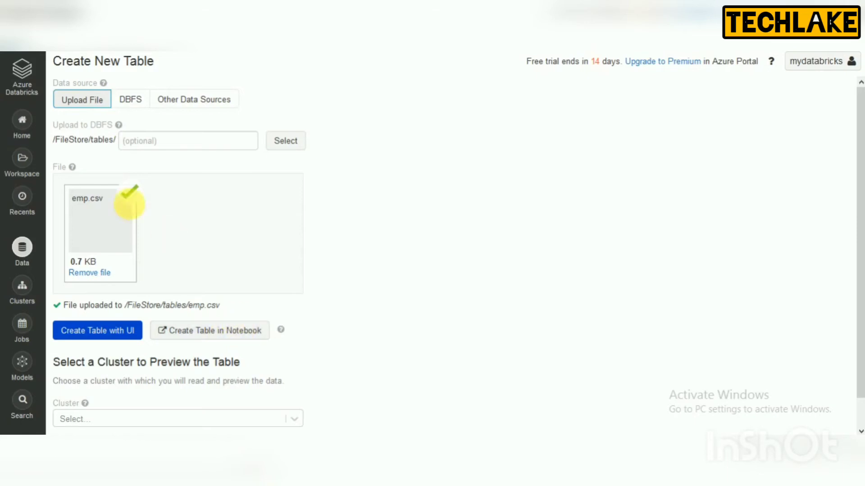
click(203, 328)
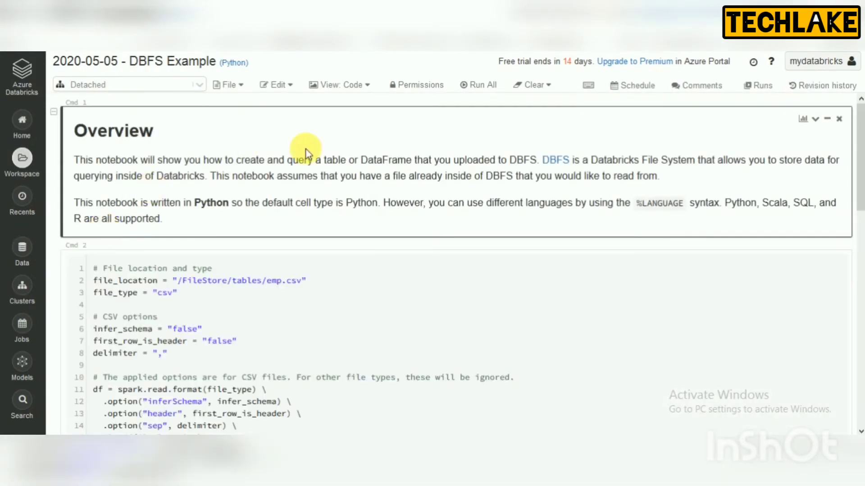
Read through the DBFS Example notebook's overview, file-loading, temp view and SQL cells, examining the %md and %sql commands.
drag(858, 178, 860, 237)
drag(860, 207, 855, 164)
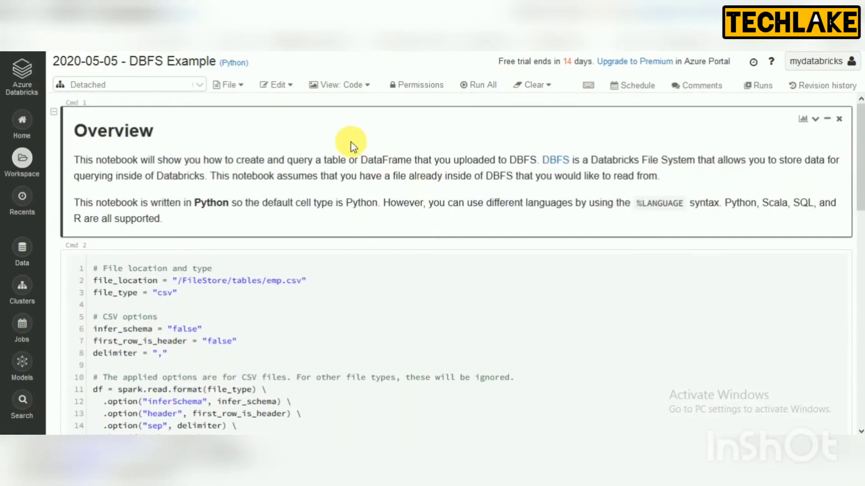
double_click(161, 143)
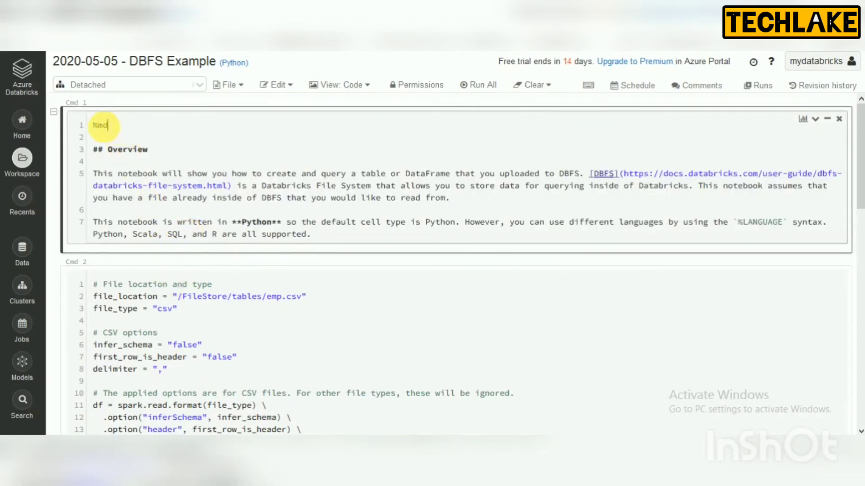
double_click(100, 125)
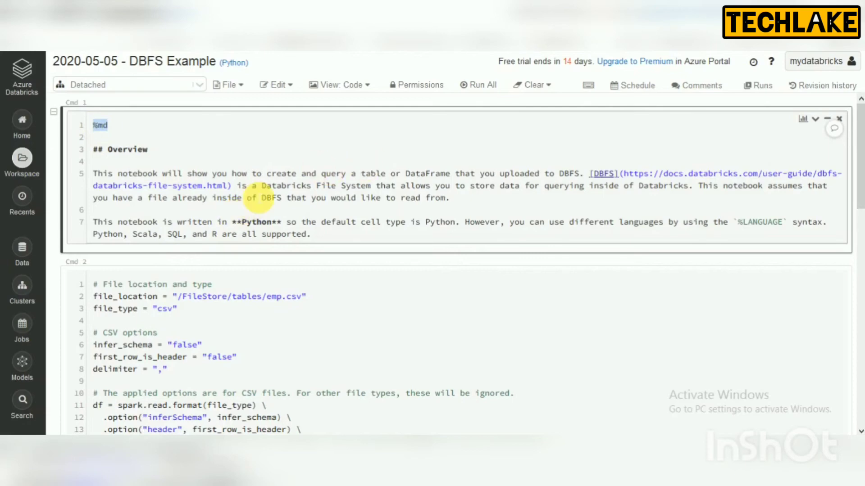
click(324, 298)
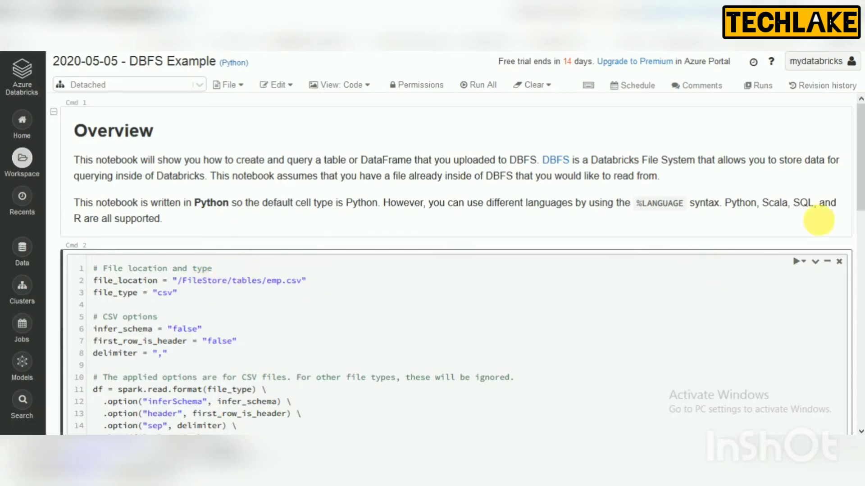
drag(860, 196, 861, 205)
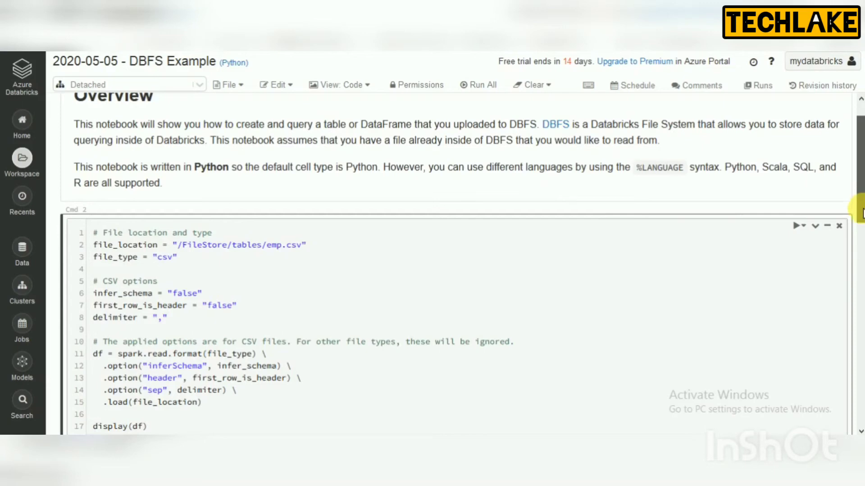
drag(861, 210, 861, 310)
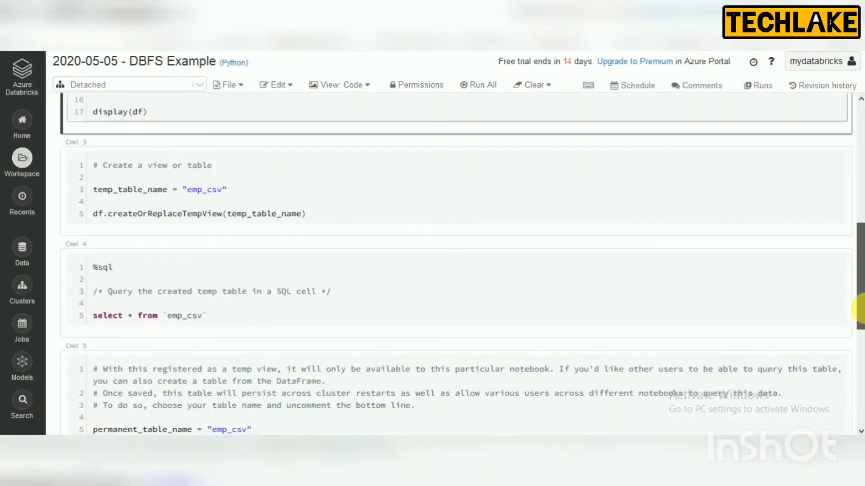
click(162, 270)
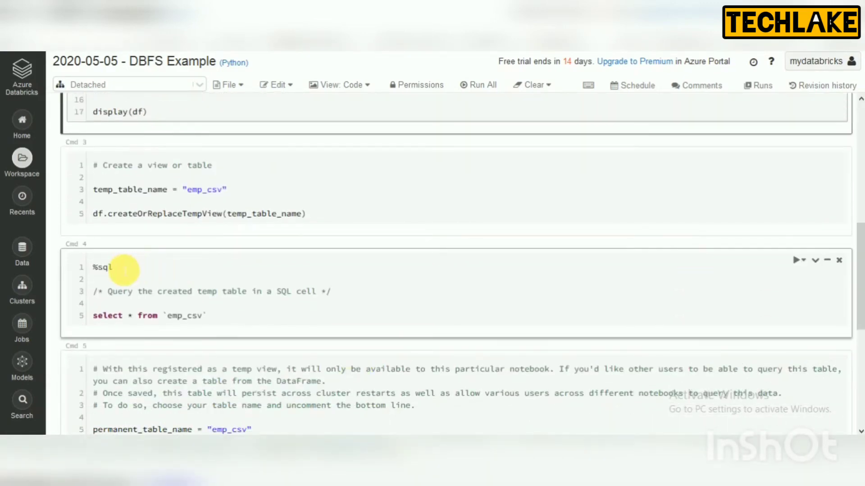
drag(125, 270, 98, 267)
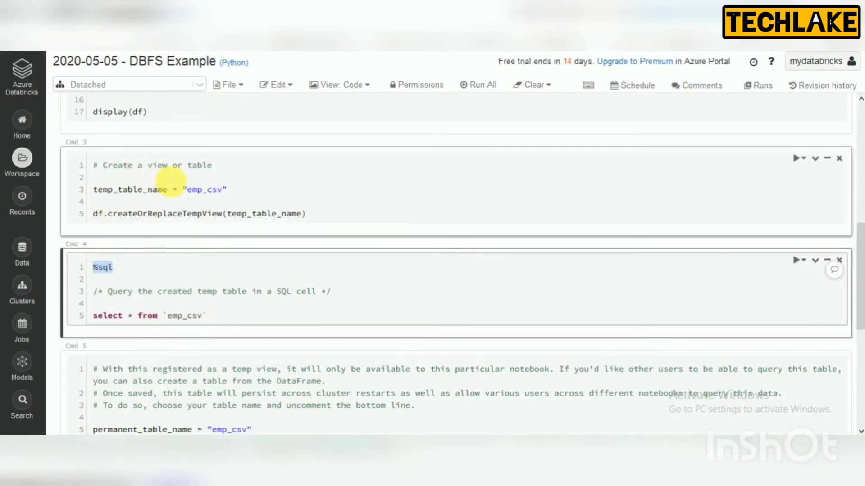
double_click(143, 190)
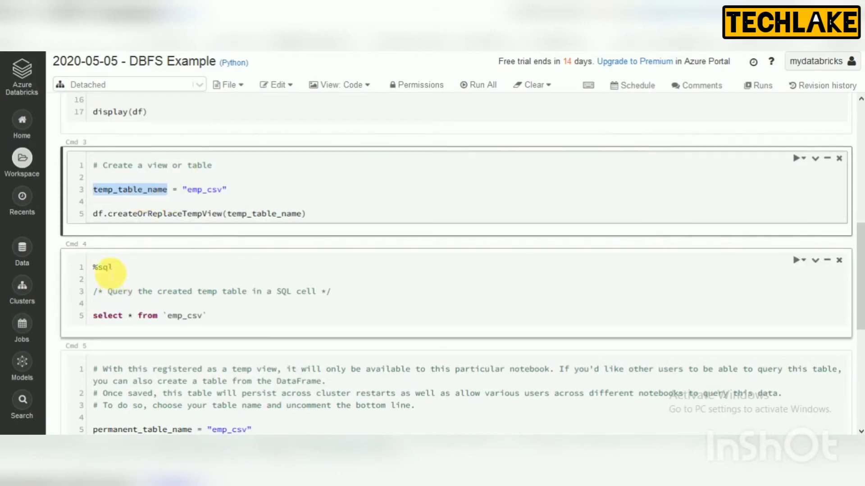
click(110, 272)
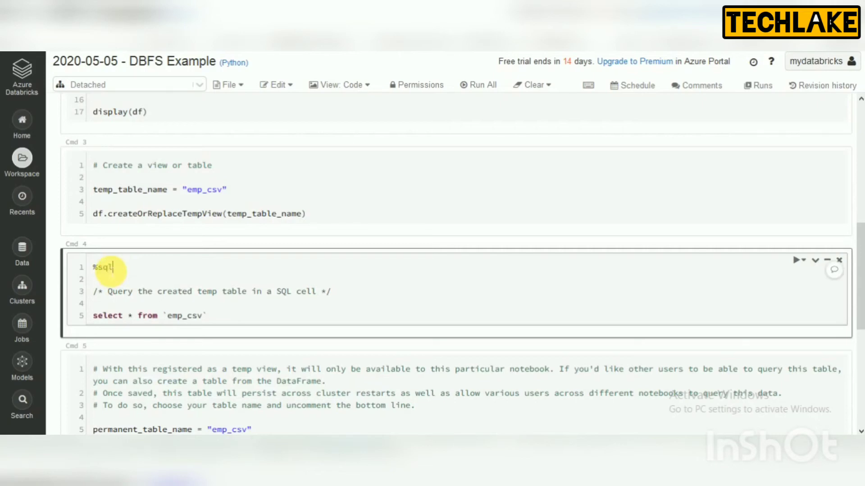
Look over the notebook's cluster attachment, comments and file options, and its permanent table cell.
click(199, 86)
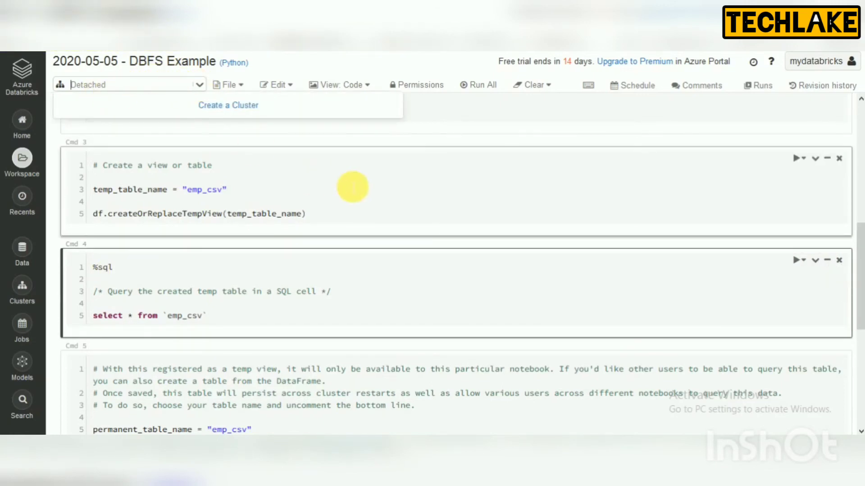
click(356, 186)
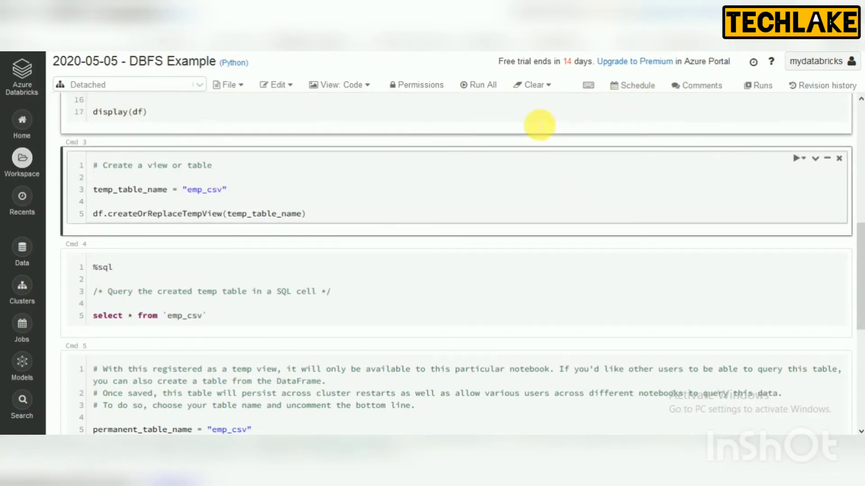
click(700, 90)
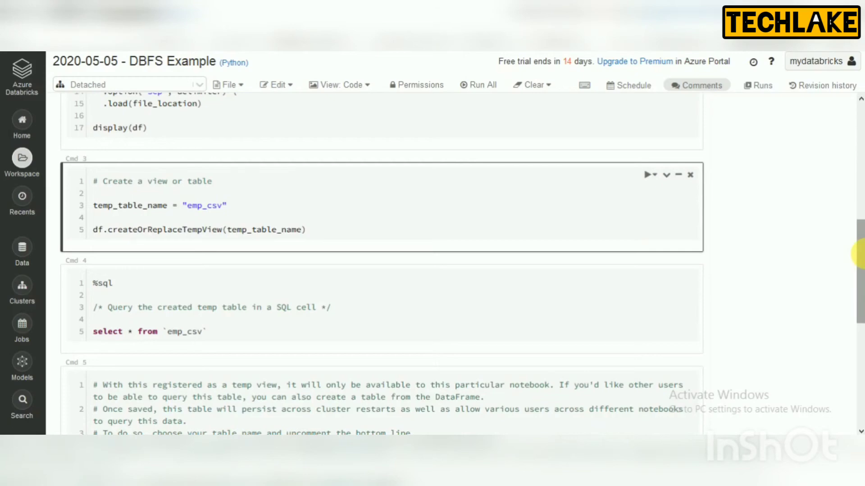
drag(857, 247, 860, 126)
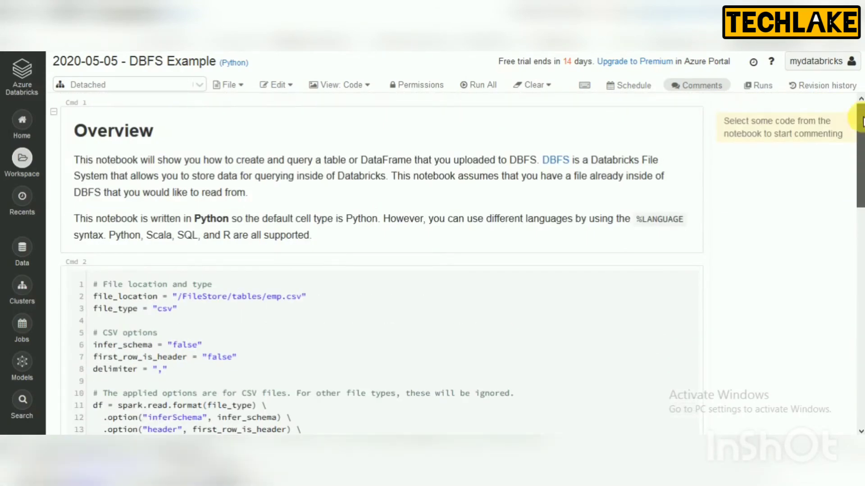
click(484, 350)
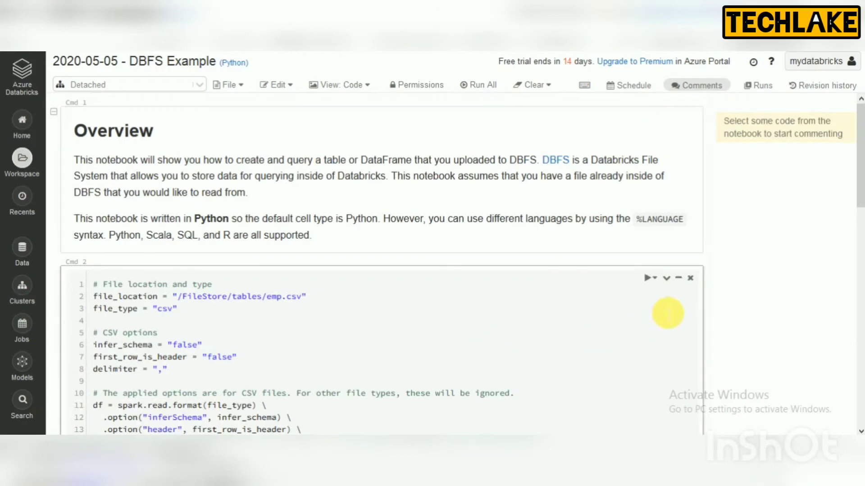
click(662, 309)
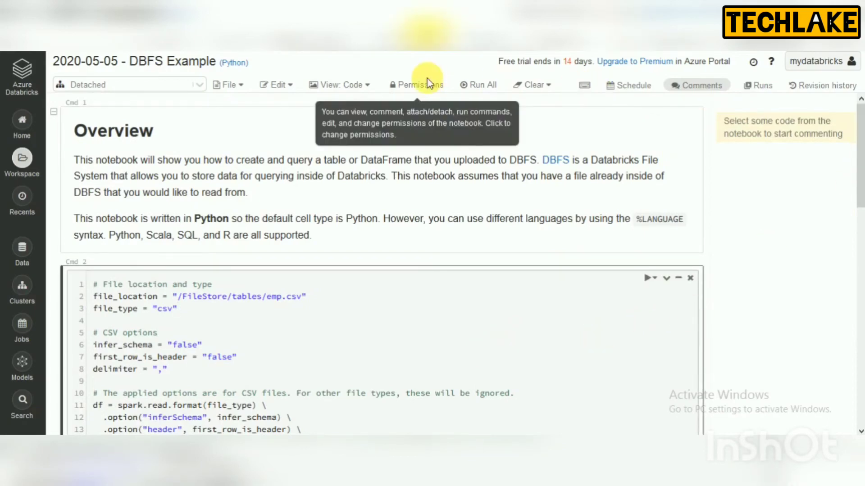
click(228, 85)
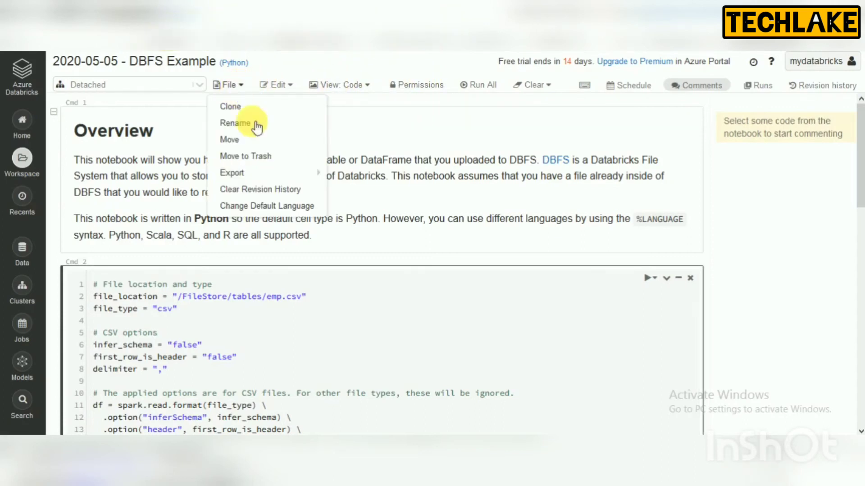
mouse_move(297, 177)
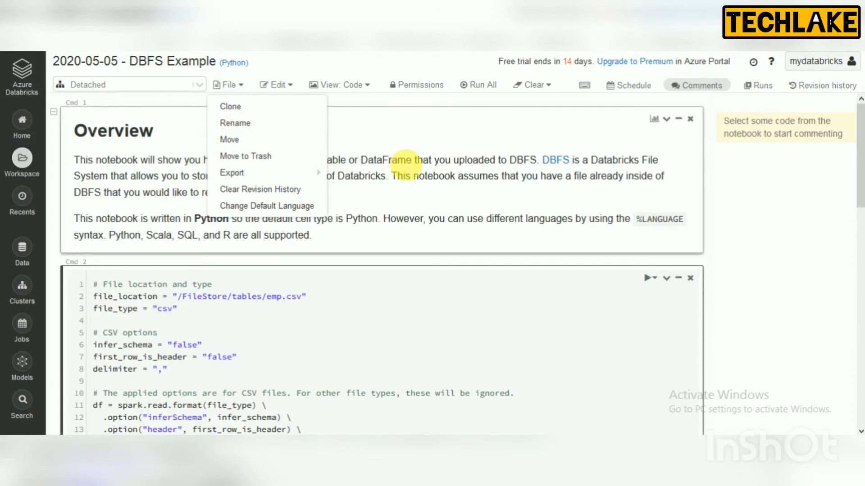
click(406, 163)
drag(858, 141, 856, 347)
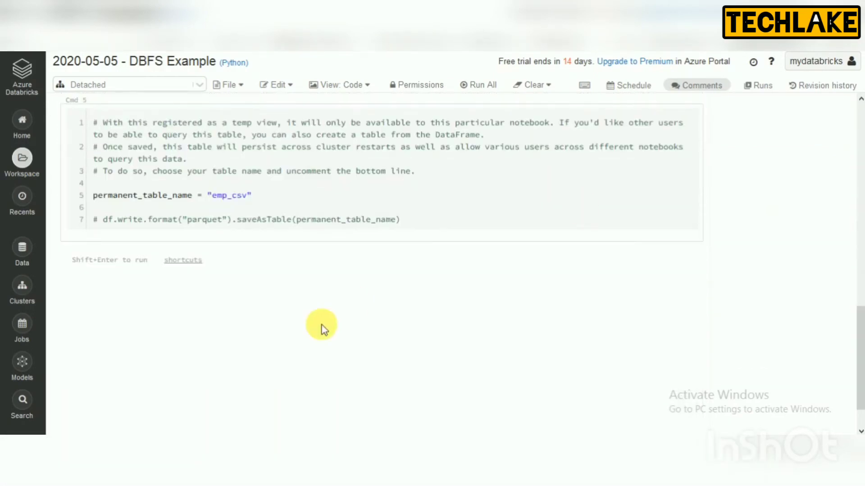
Look over the workspace's clusters, jobs and pools, and return to the clusters list.
click(22, 285)
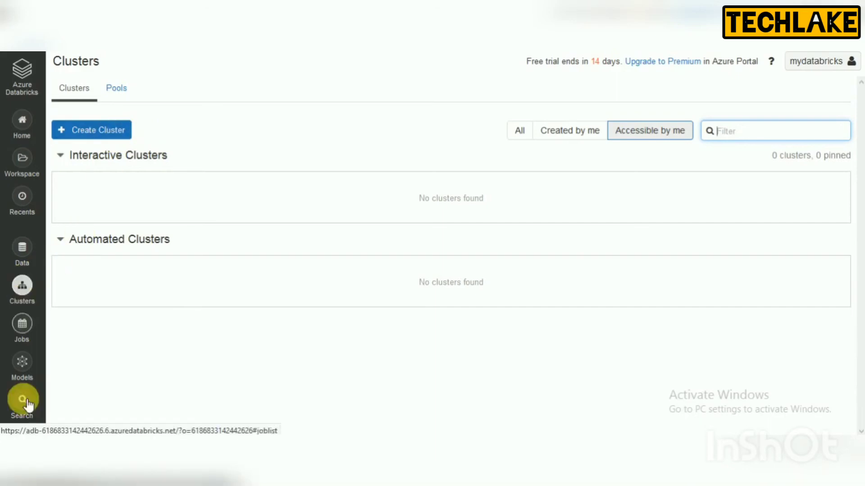
click(22, 331)
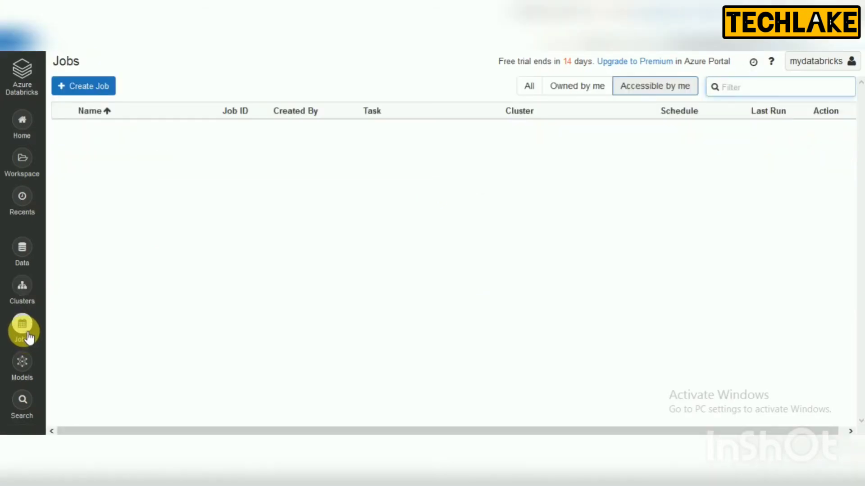
click(23, 288)
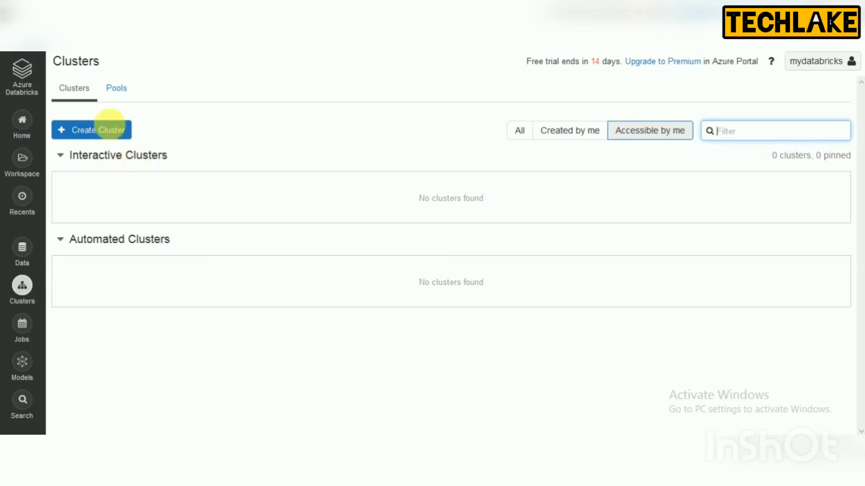
click(115, 89)
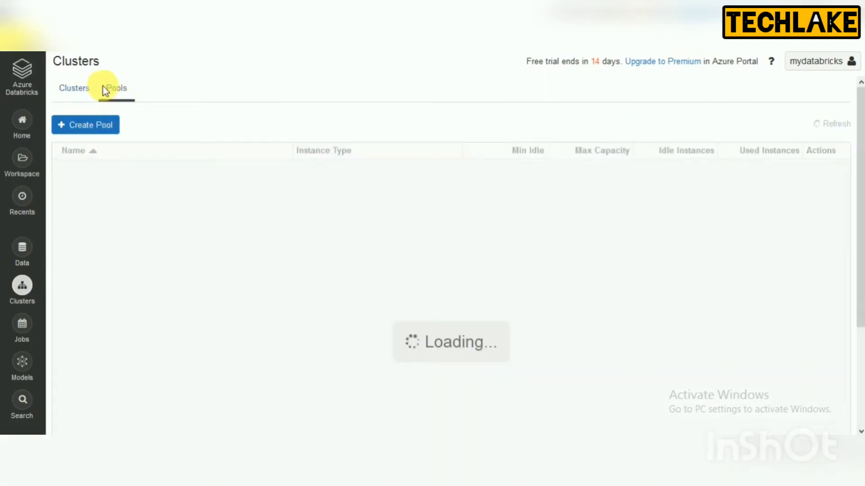
click(91, 88)
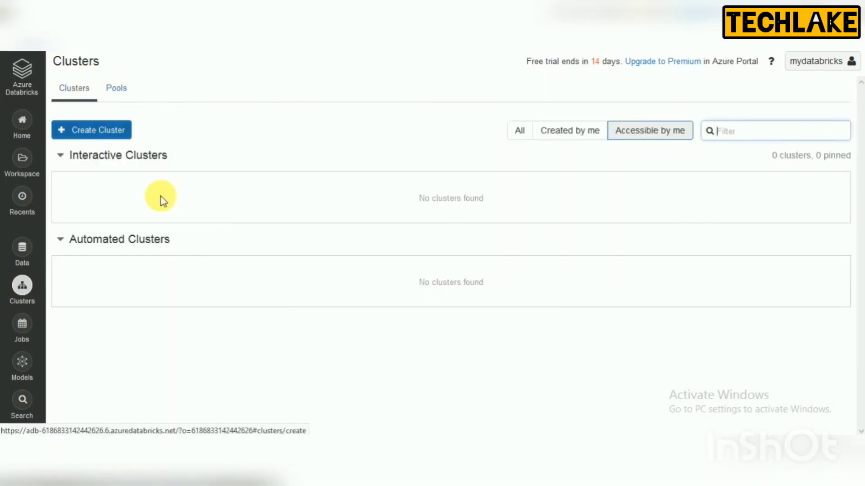
Start a new cluster named mycluster and check the cluster mode choices, keeping Standard.
click(99, 132)
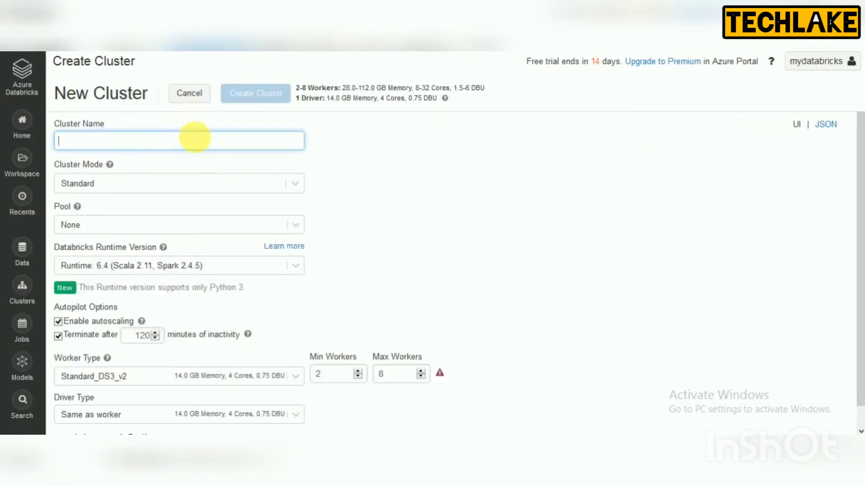
text(myc)
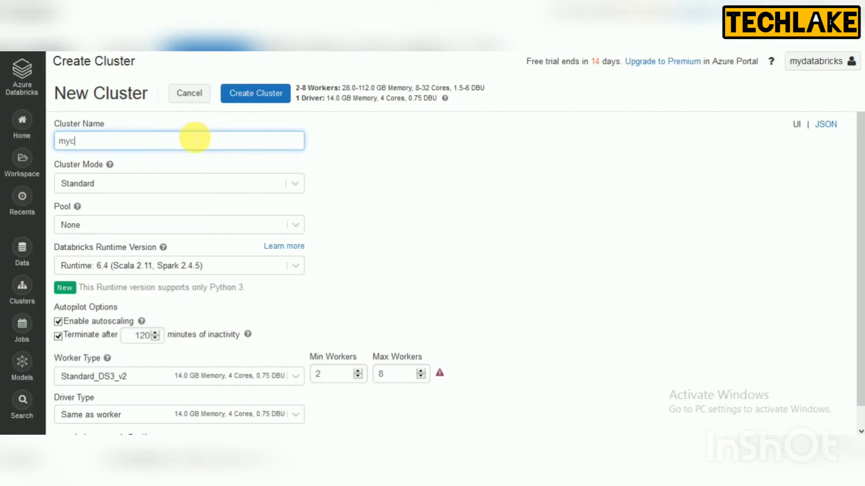
text(luster)
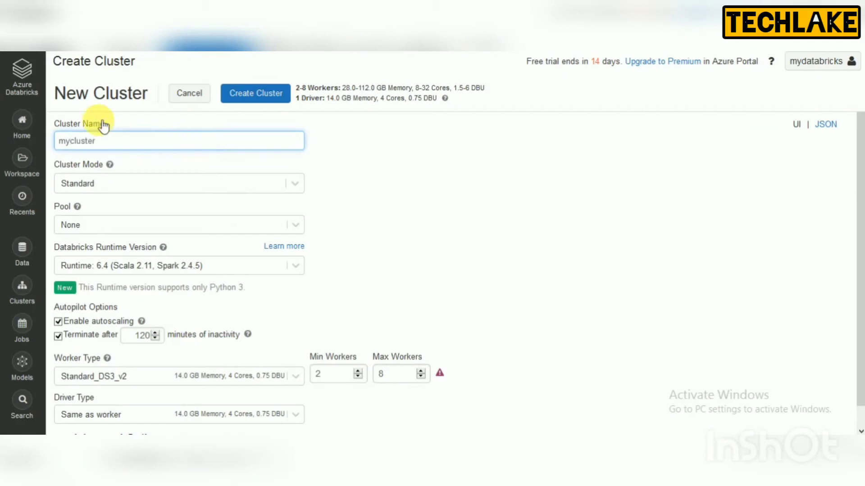
drag(861, 176, 860, 207)
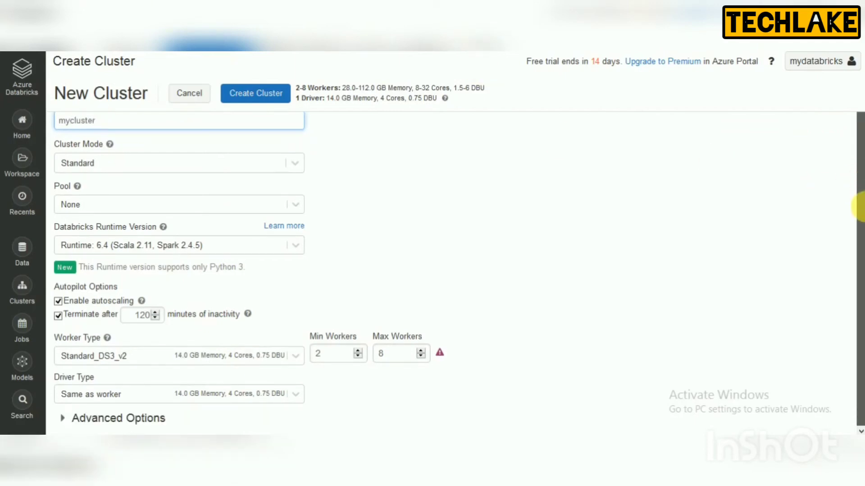
click(239, 163)
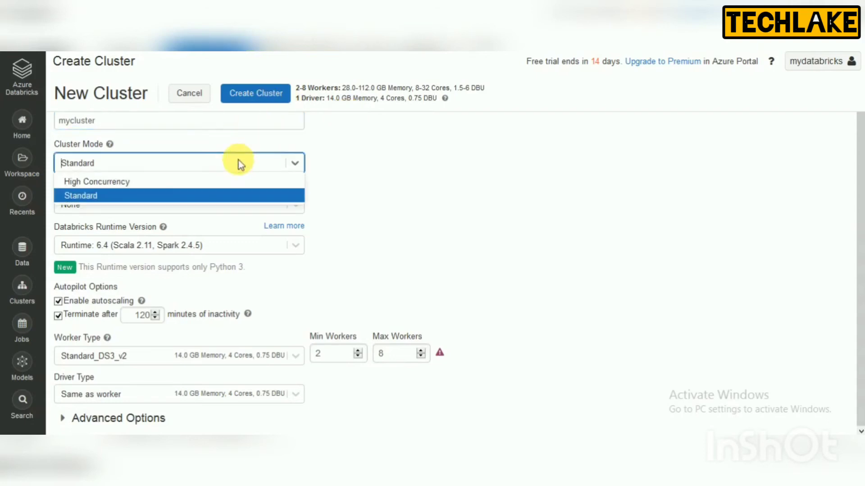
click(160, 161)
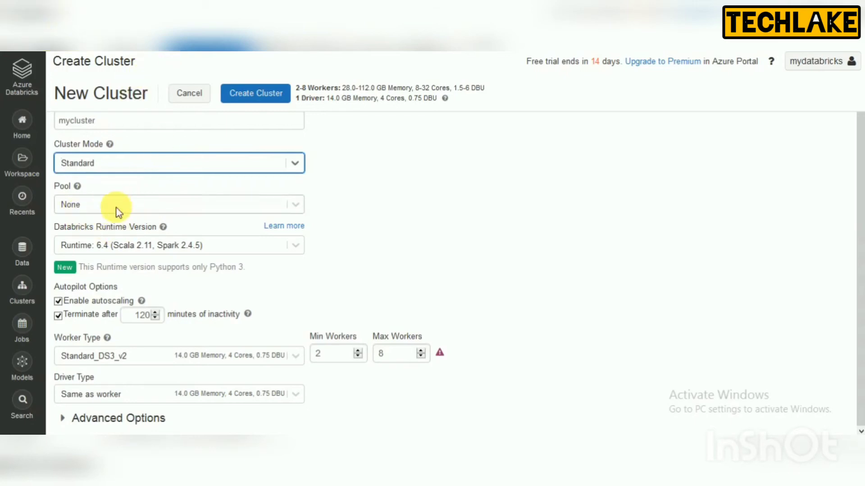
Look through the full list of Databricks runtime versions for the cluster, keeping Runtime 6.4 (Scala 2.11, Spark 2.4.5).
click(136, 251)
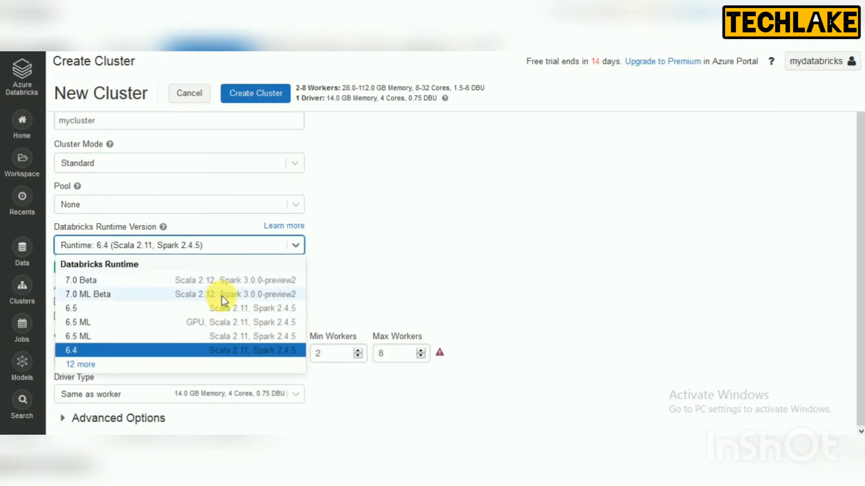
click(350, 264)
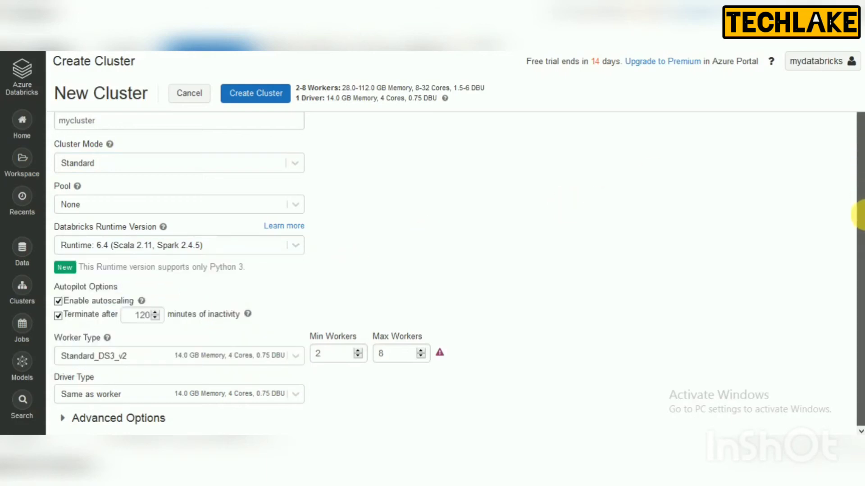
click(145, 246)
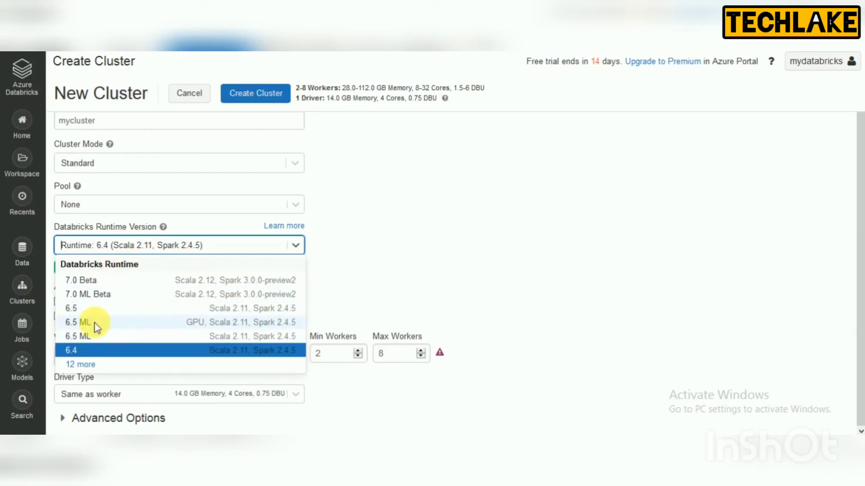
click(112, 364)
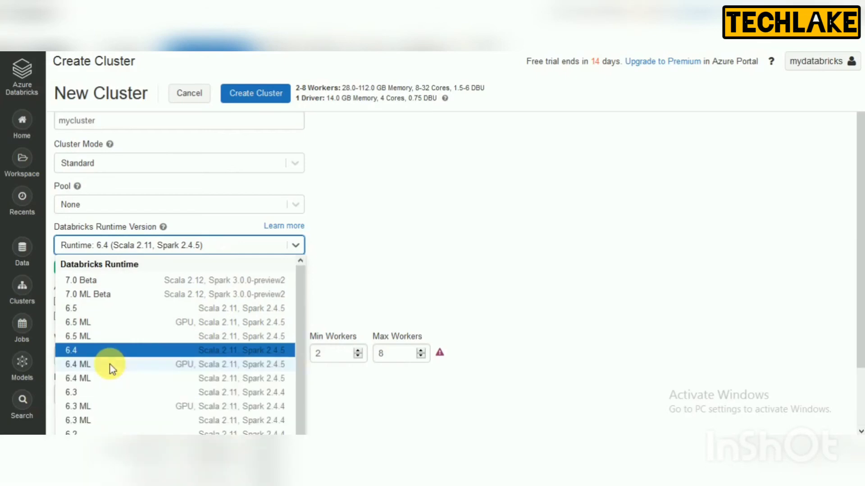
scroll(301, 290, down, 1)
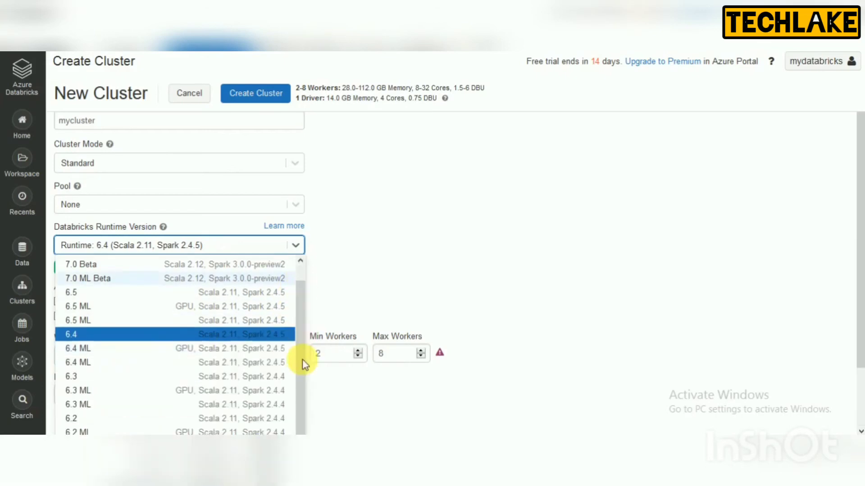
scroll(295, 270, up, 1)
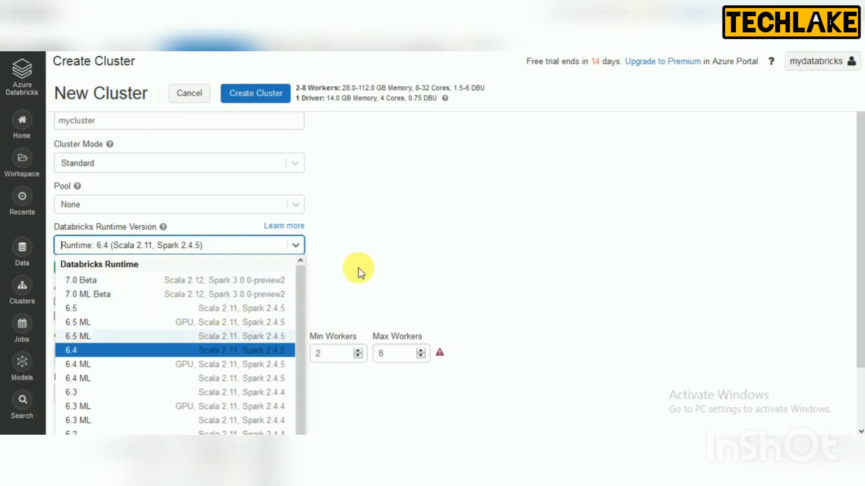
click(417, 236)
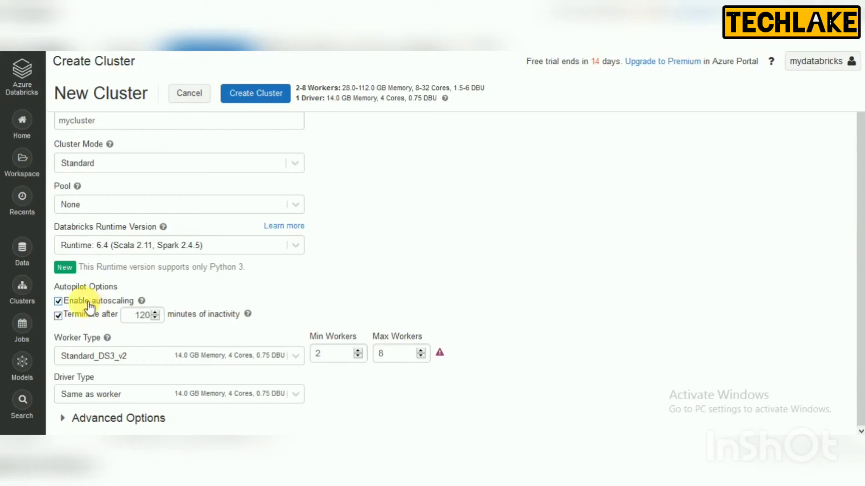
Review the autoscaling and inactivity termination options, and browse the worker types, keeping Standard_DS3_v2.
mouse_move(141, 301)
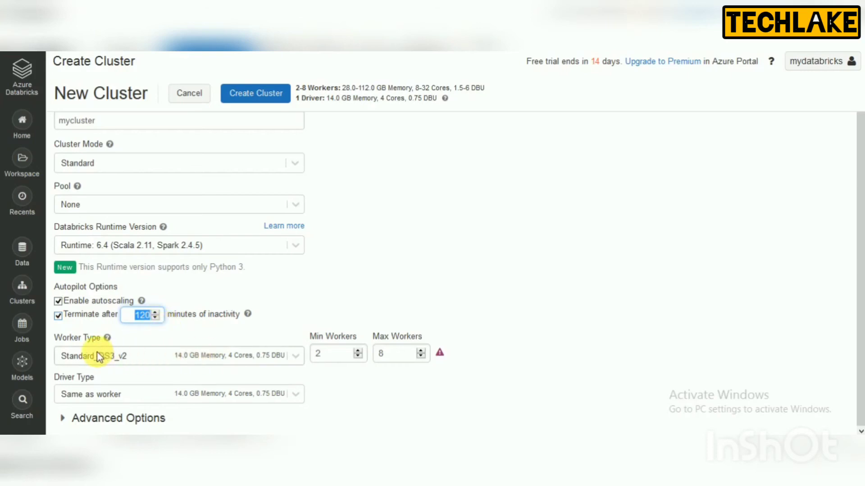
click(175, 358)
mouse_move(301, 218)
mouse_down()
mouse_move(307, 384)
mouse_move(301, 213)
mouse_up()
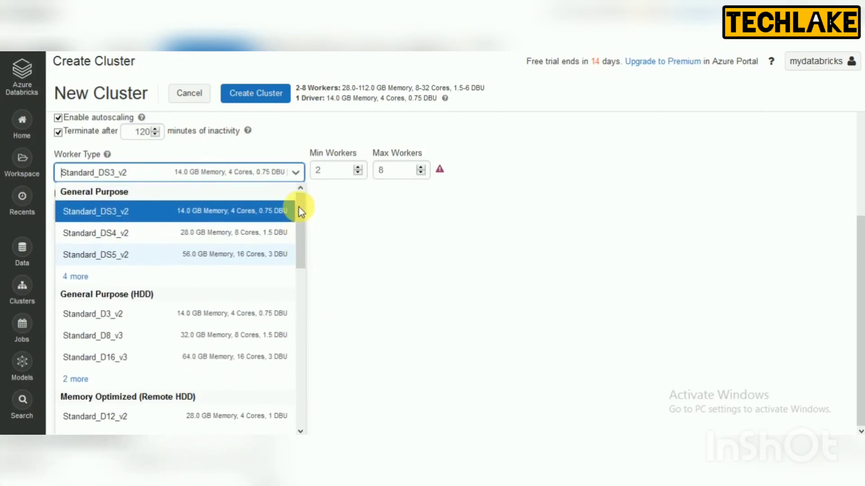
scroll(312, 242, up, 4)
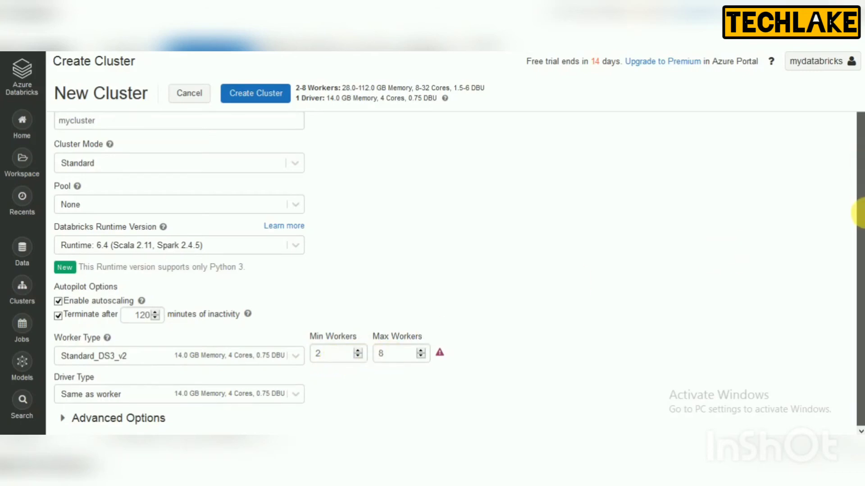
Review the advanced Spark config and environment variables for mycluster, and create the cluster with the default settings.
click(70, 423)
drag(854, 180, 857, 321)
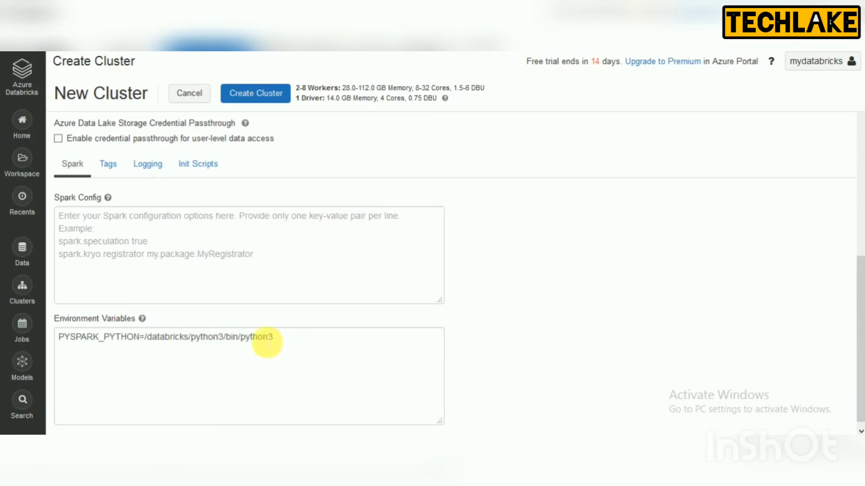
triple_click(264, 340)
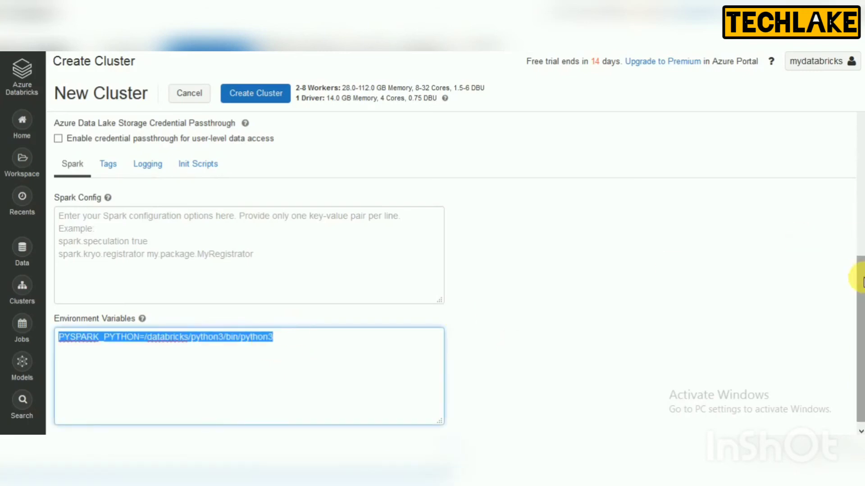
drag(854, 274, 854, 239)
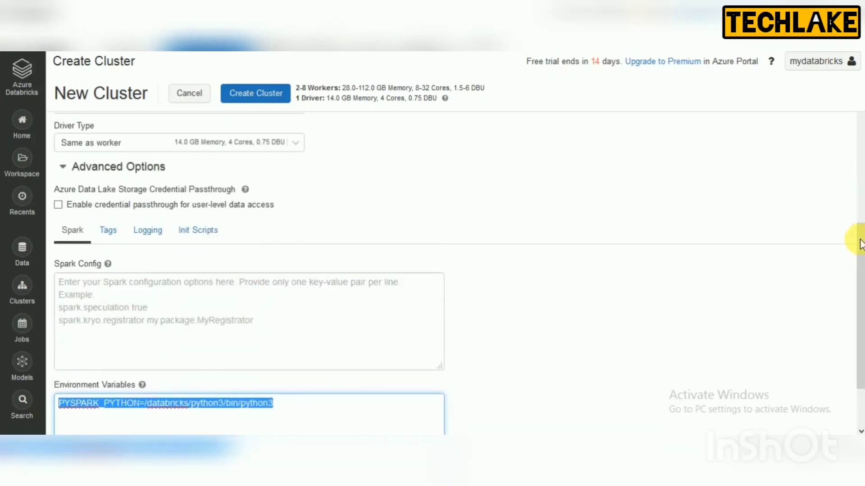
click(353, 305)
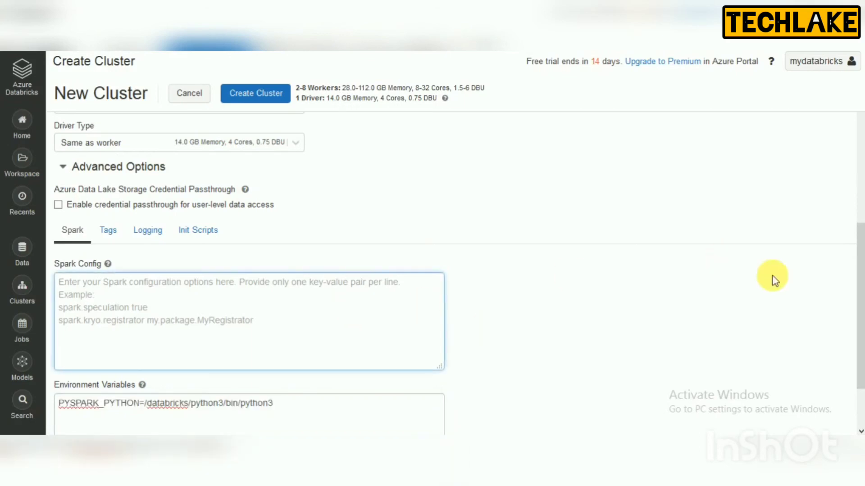
drag(860, 271, 860, 164)
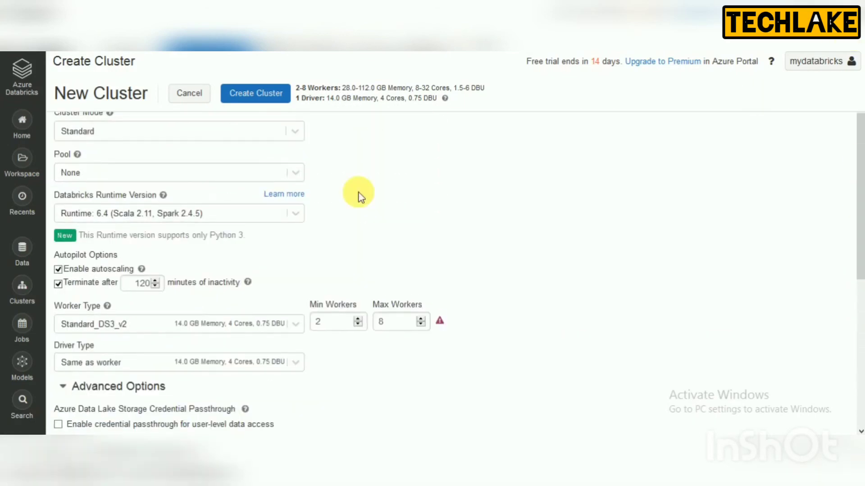
click(253, 93)
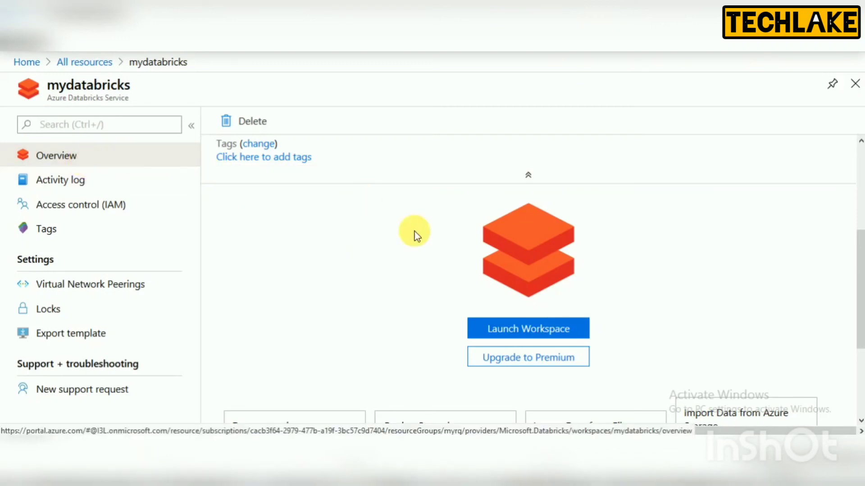
Switch to the Azure portal and look over the mydatabricks resource overview, collapsing and re-expanding its essentials.
click(528, 175)
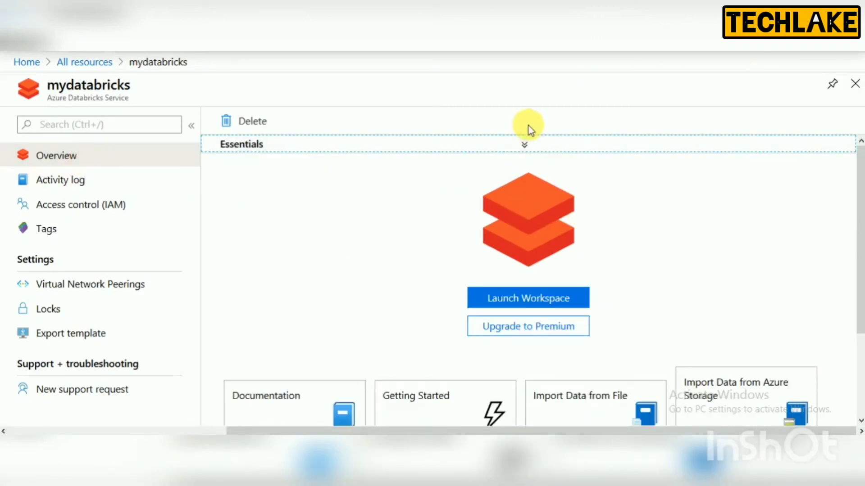
click(526, 148)
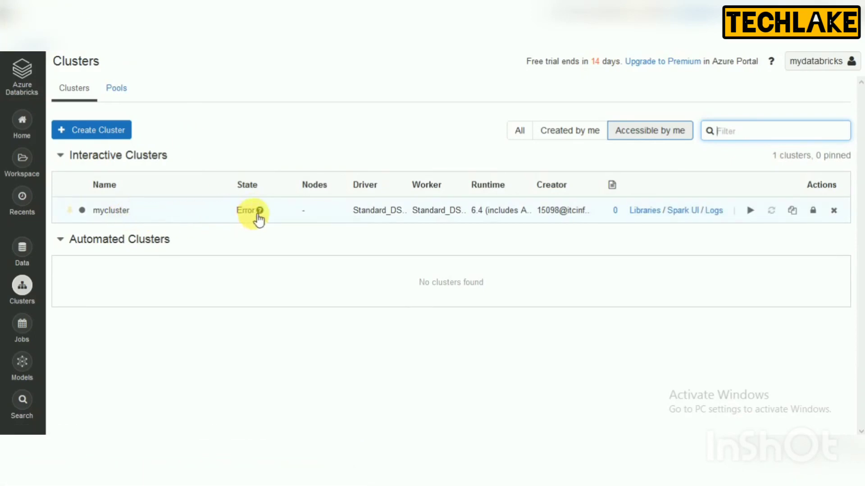
Back in Azure Databricks, inspect mycluster's state, configuration, libraries and event log.
click(257, 214)
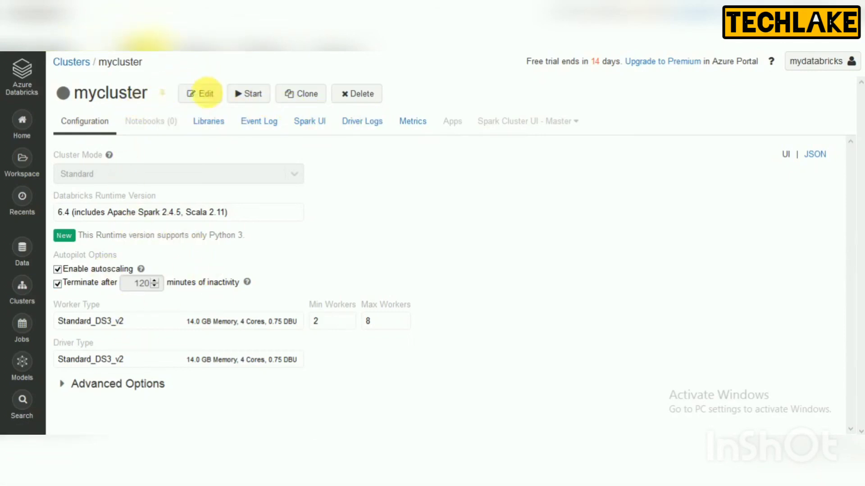
click(210, 122)
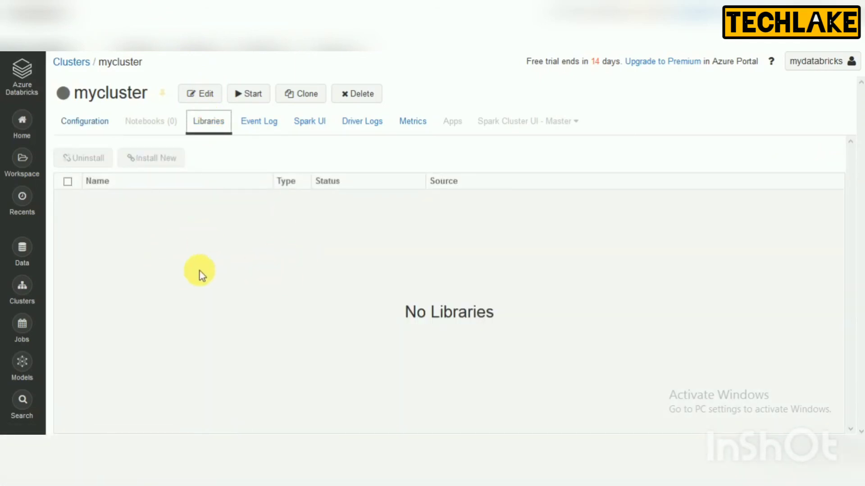
click(265, 124)
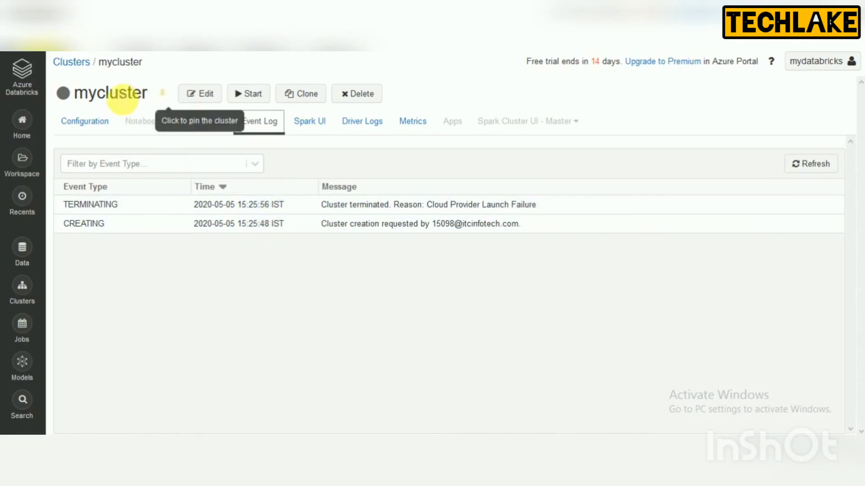
Read the TERMINATING event's reason, error code and error message in mycluster's event log, and return to the clusters list.
click(373, 214)
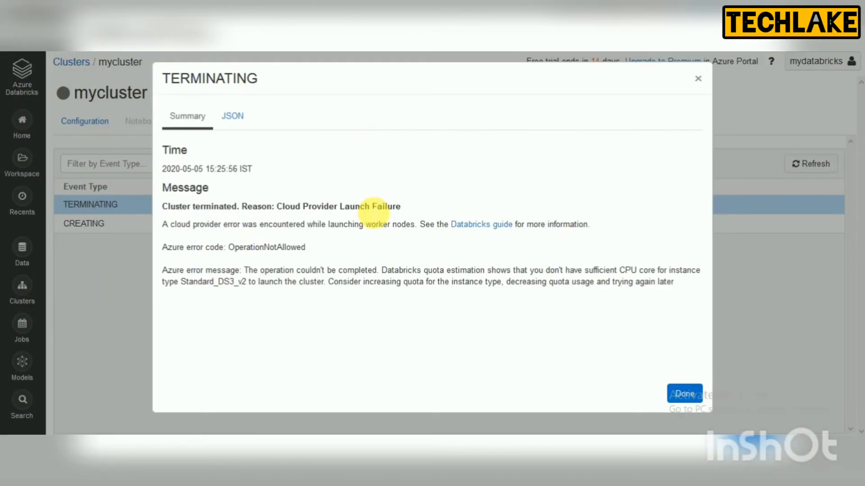
double_click(271, 248)
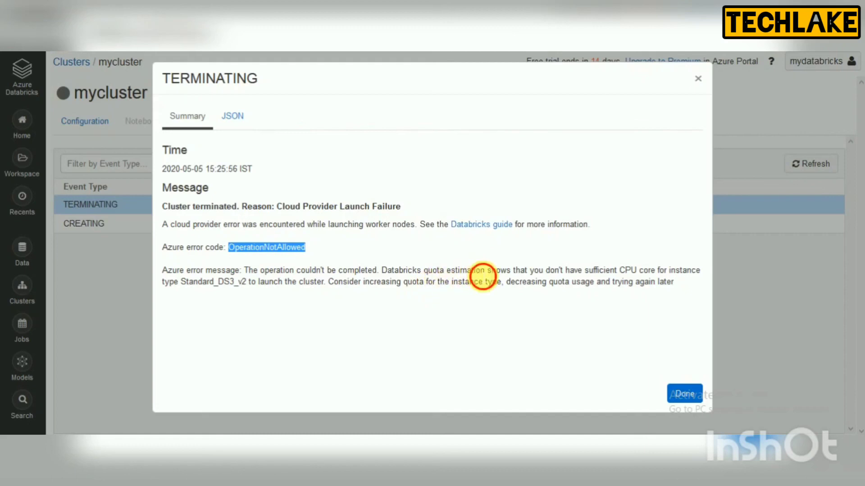
double_click(481, 272)
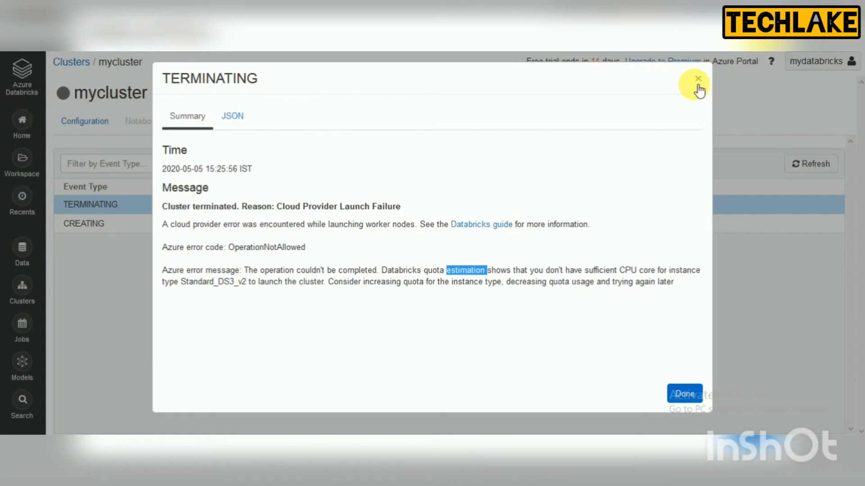
triple_click(551, 283)
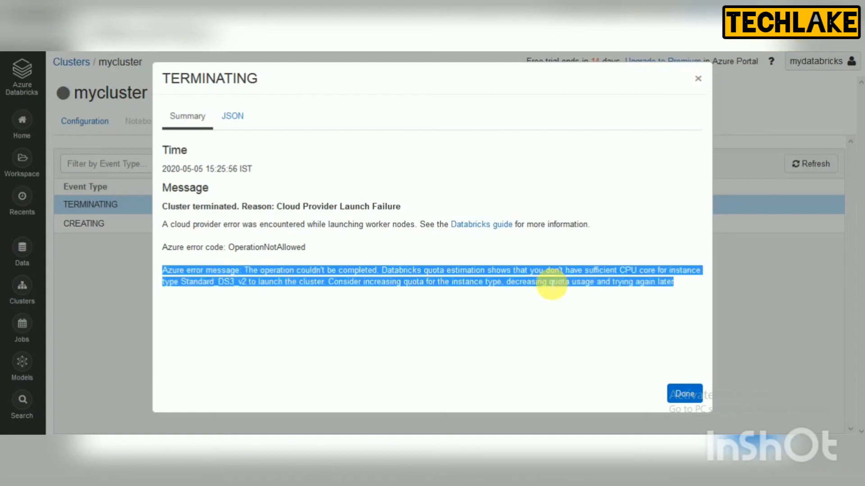
double_click(550, 282)
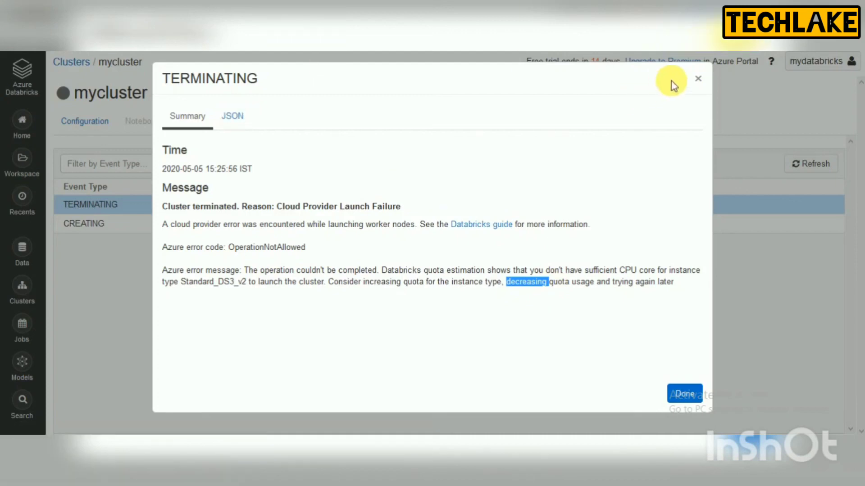
click(702, 81)
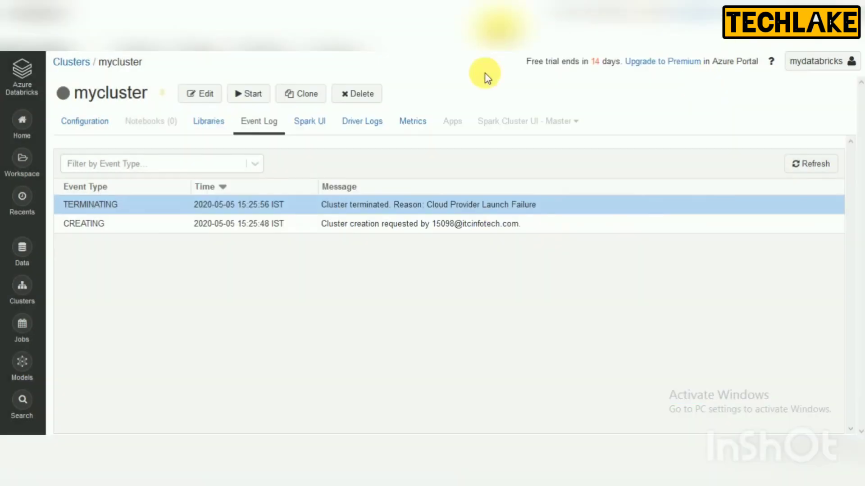
click(32, 93)
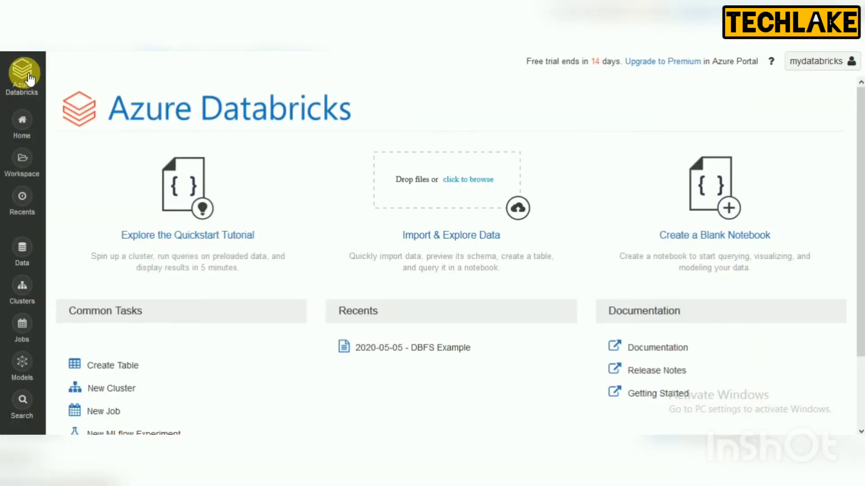
click(22, 287)
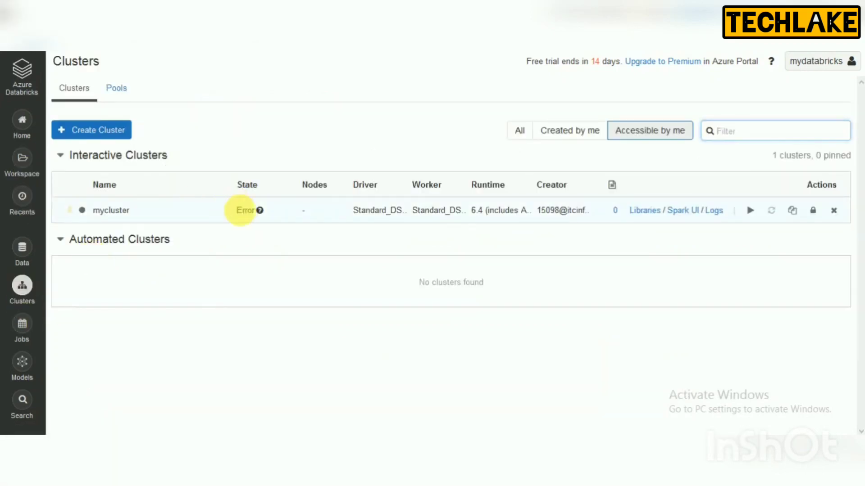
Open mycluster from the clusters list and inspect its event log, Spark UI, driver logs and metrics.
click(241, 210)
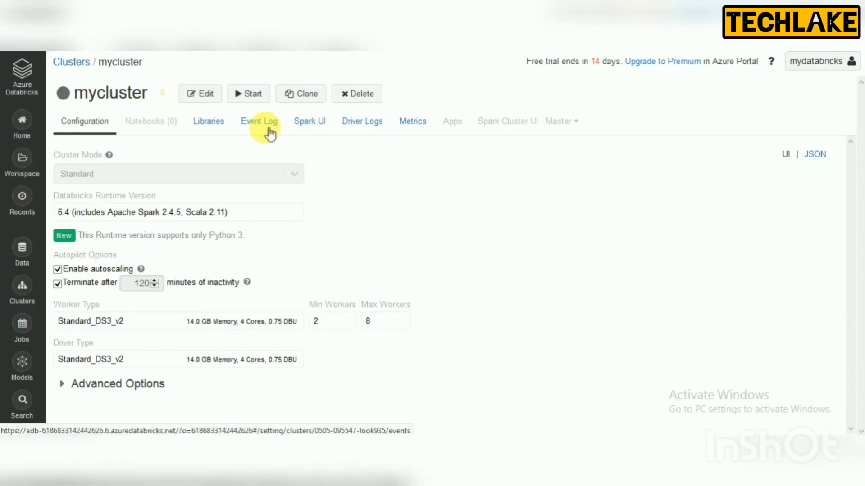
click(271, 130)
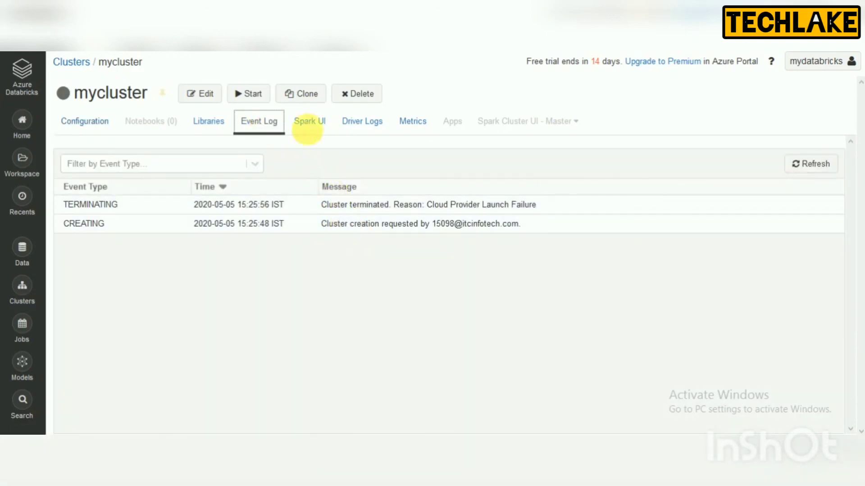
click(310, 129)
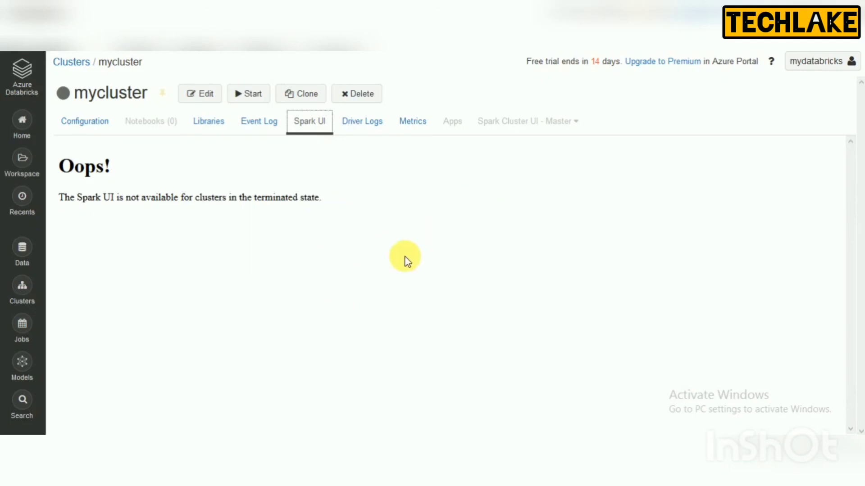
click(364, 130)
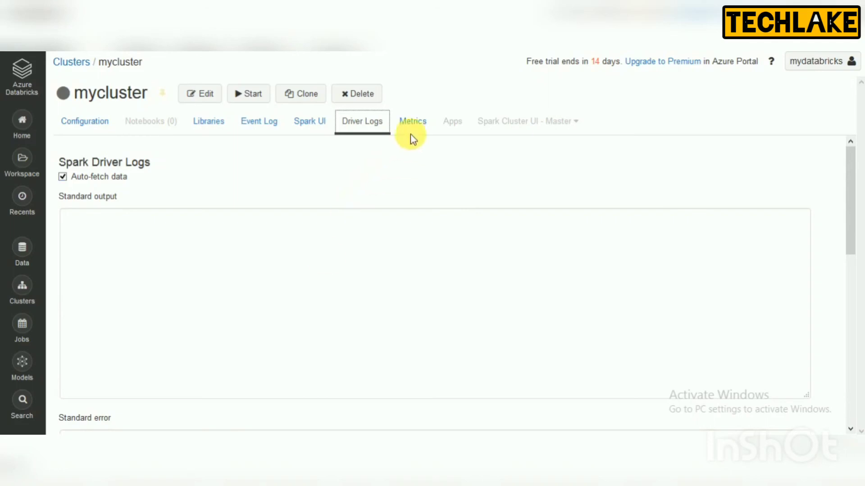
click(419, 123)
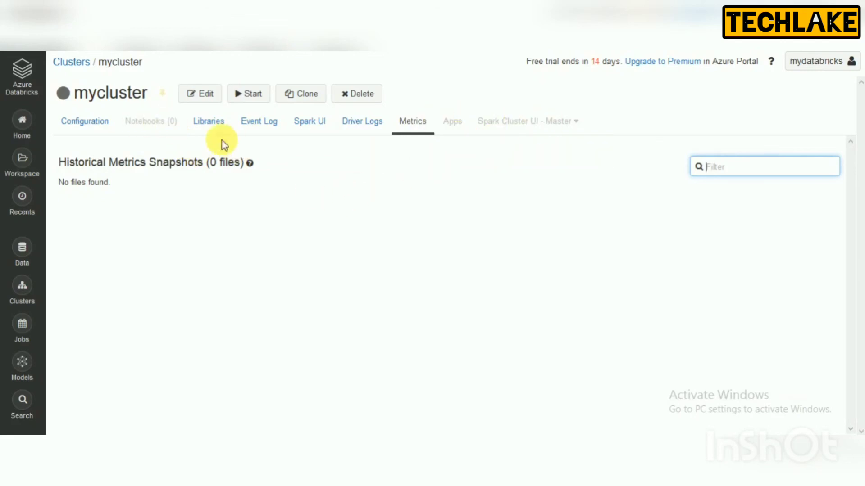
Open mycluster's configuration for editing, review its runtime, autopilot, worker and driver settings, and cancel the edit.
click(239, 93)
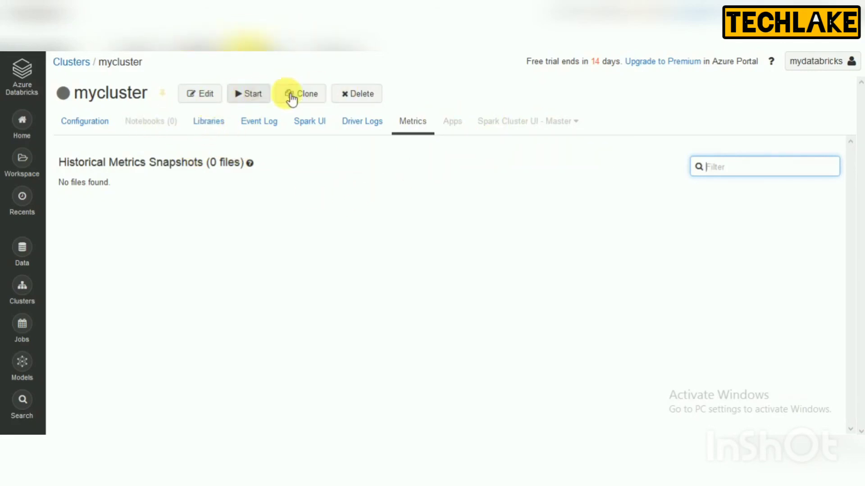
click(219, 95)
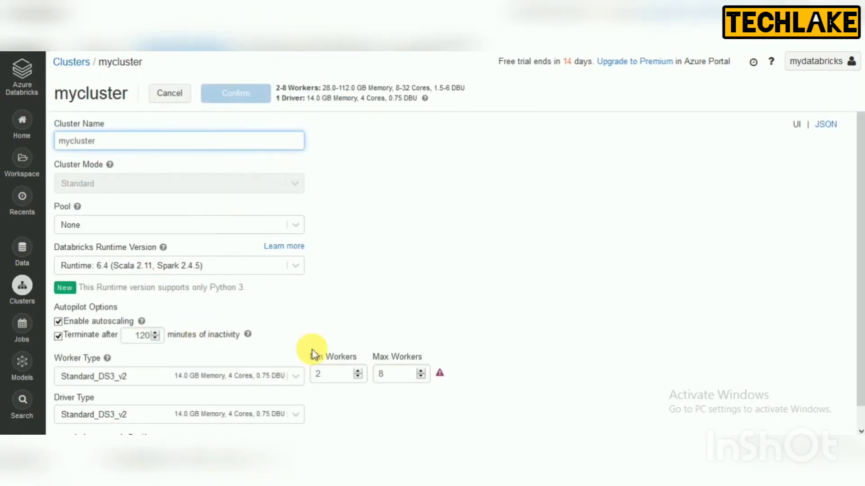
click(860, 182)
drag(860, 183, 860, 241)
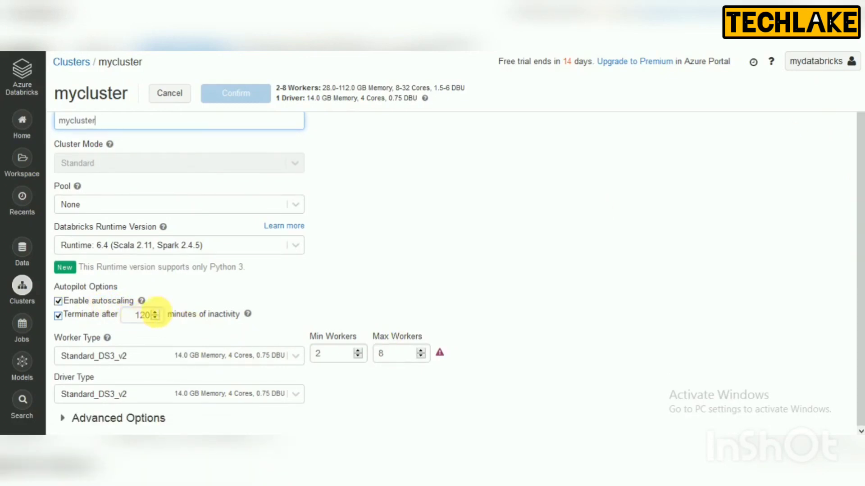
drag(860, 174, 858, 128)
click(174, 91)
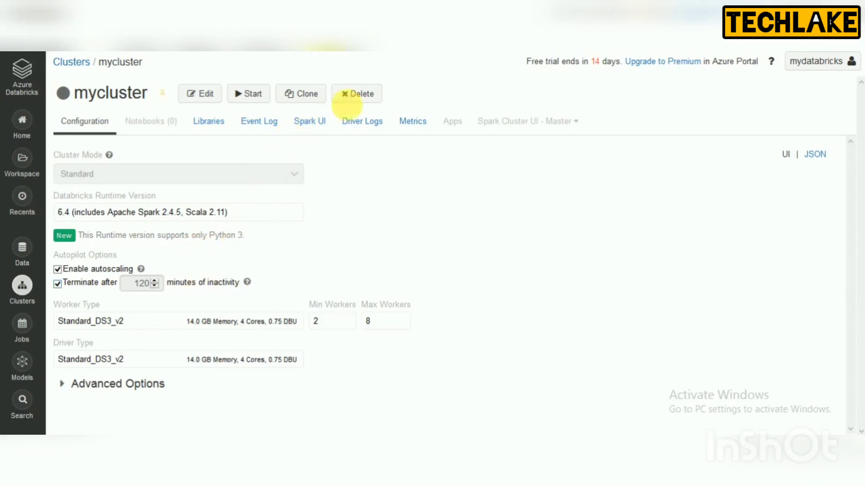
Try to delete mycluster and confirm the deletion.
click(366, 92)
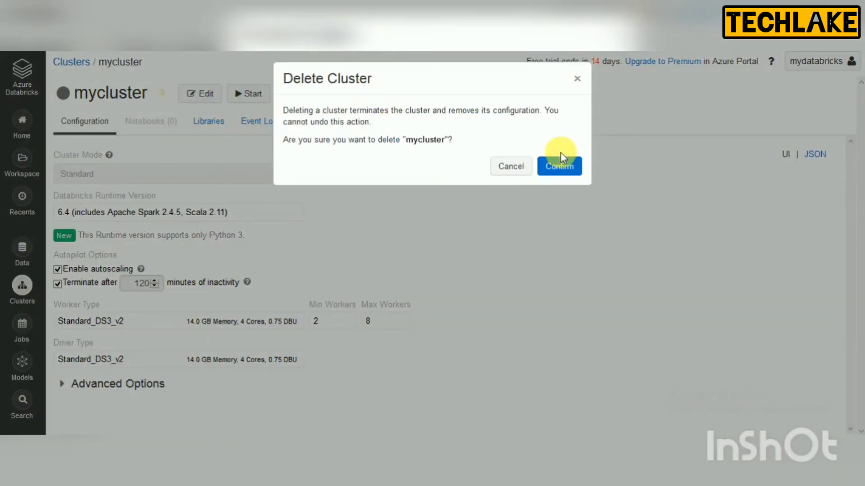
click(559, 168)
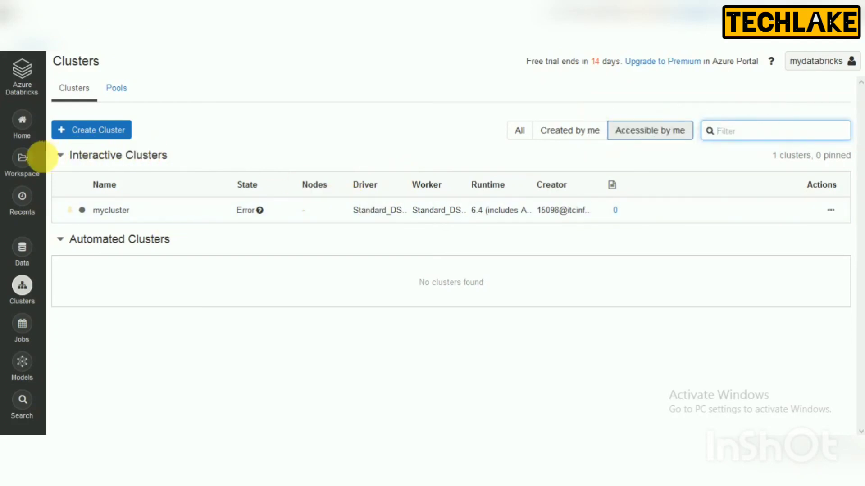
Look over the workspace's user folder and the databases and tables browser, and return to the clusters list.
click(30, 159)
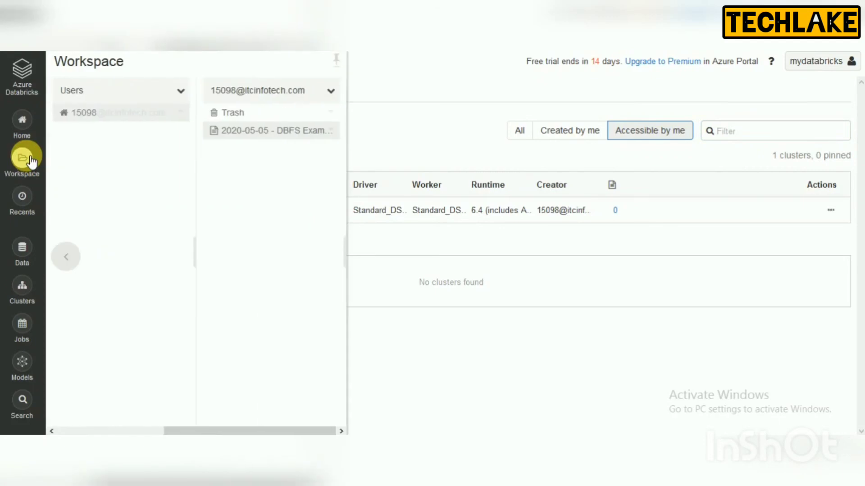
click(22, 246)
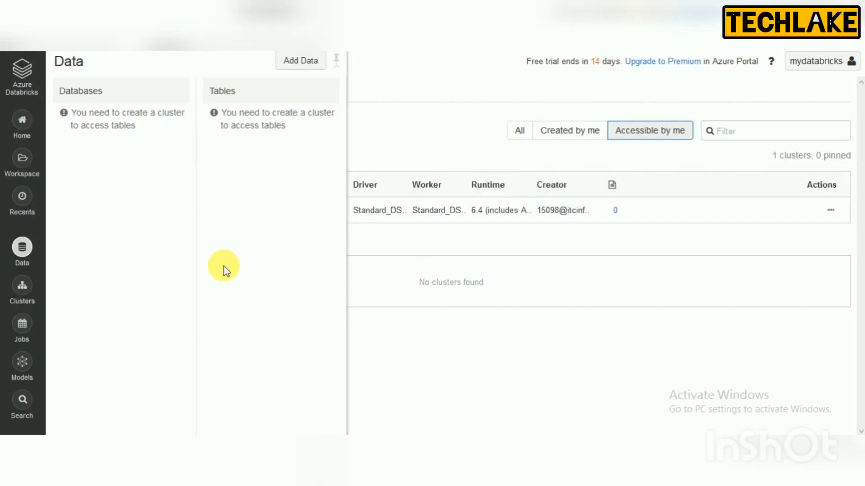
click(410, 240)
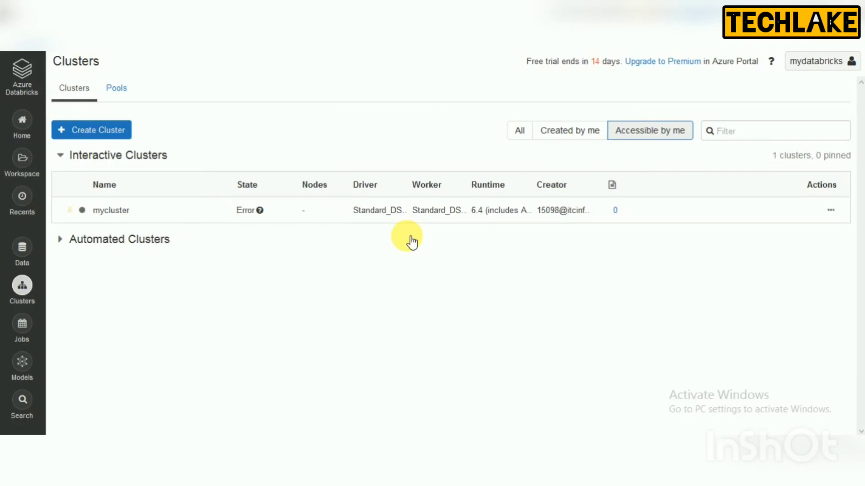